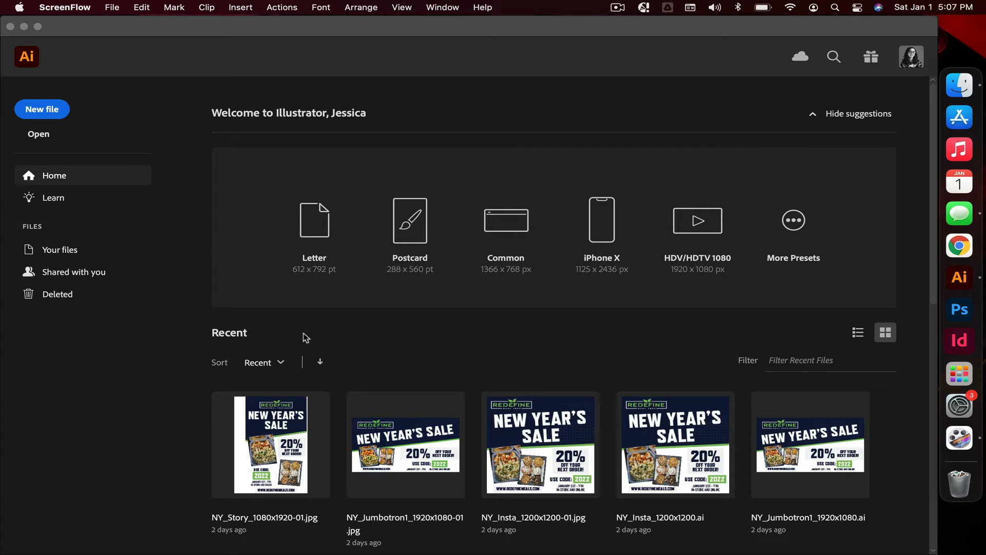
Step: Create a new document from the Letter preset (612 x 792 pt)
left_click(150, 24)
left_click(108, 9)
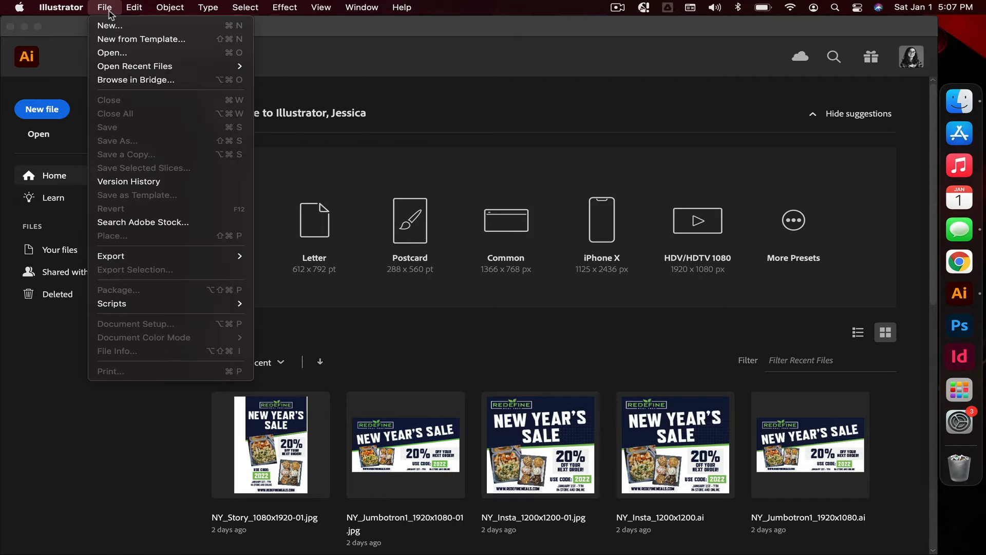
left_click(354, 34)
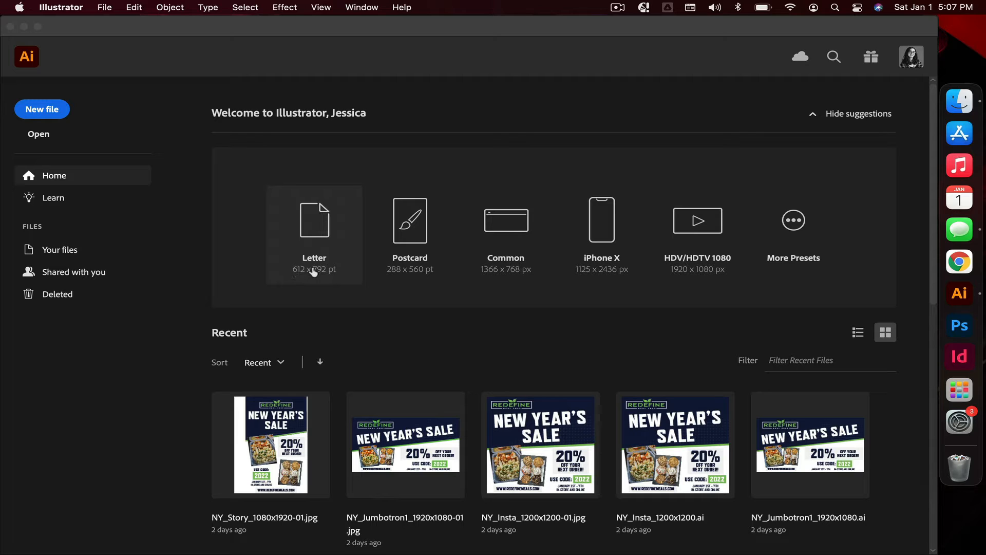
left_click(313, 239)
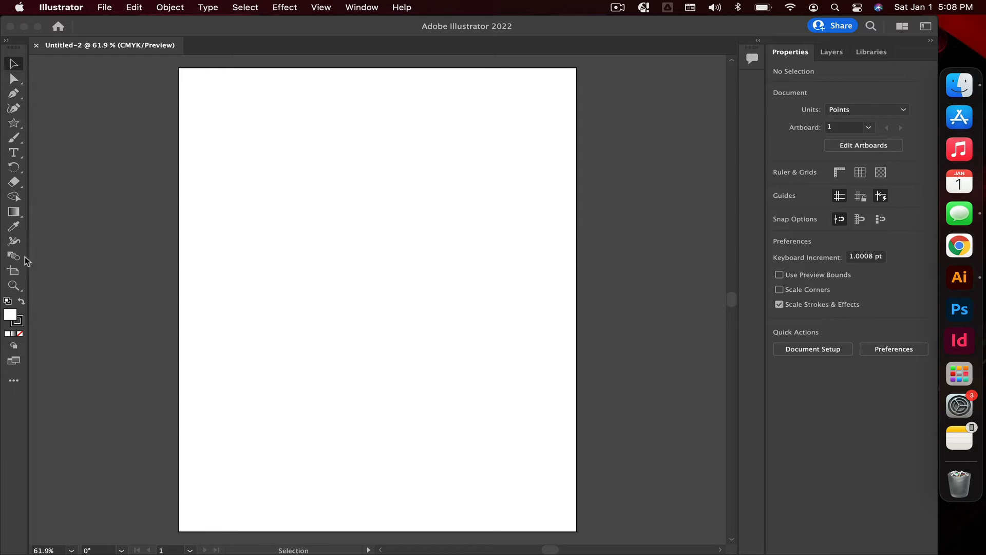
left_click(14, 285)
left_click(345, 305)
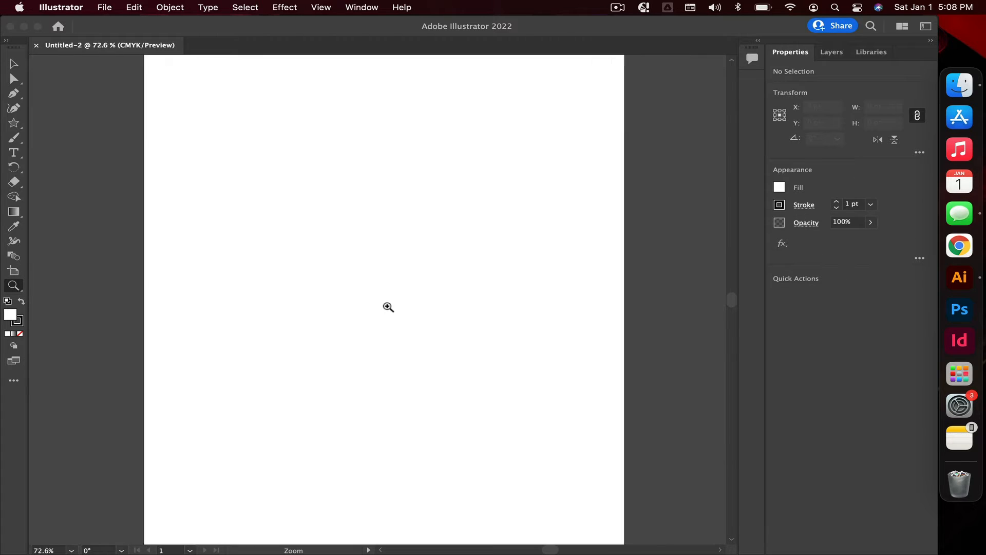
left_click_drag(388, 307, 350, 326)
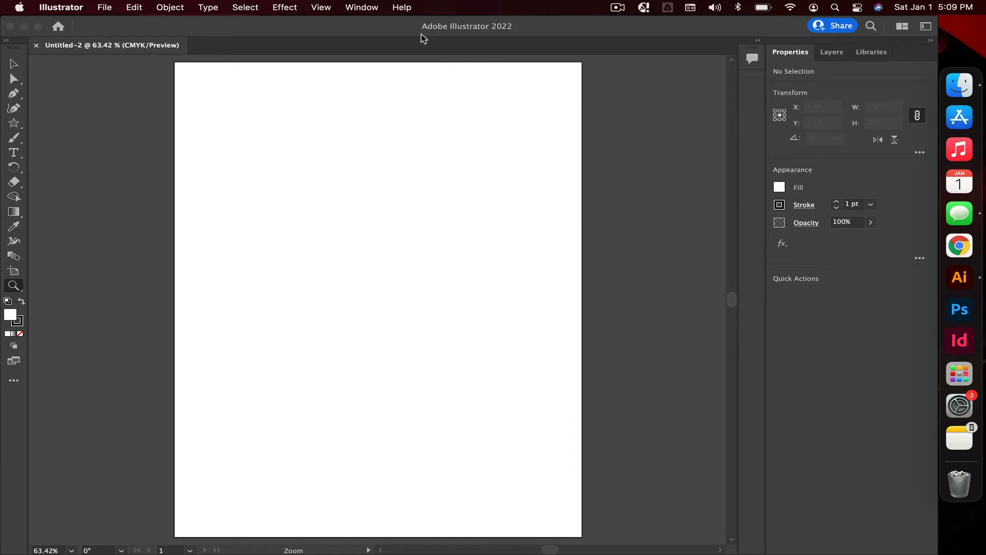
left_click(369, 7)
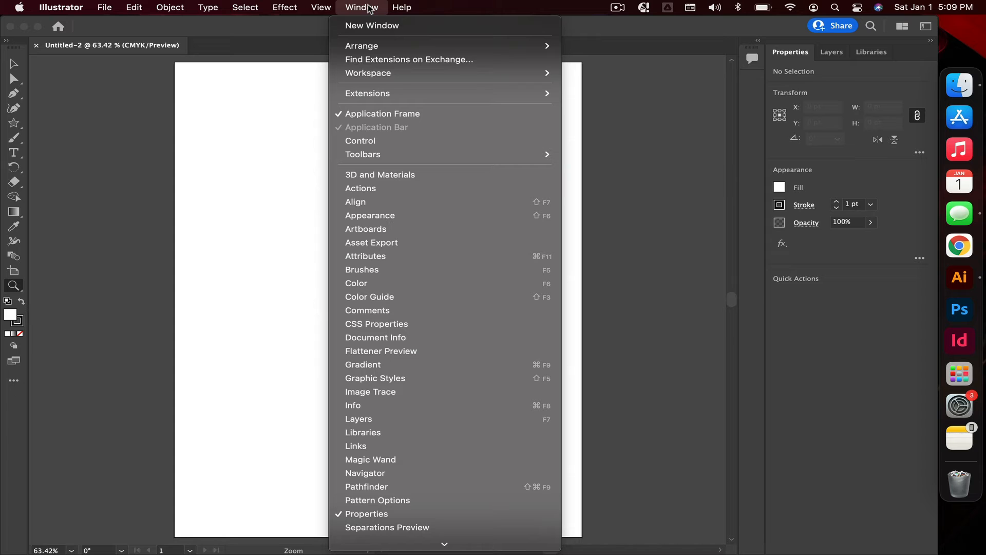
scroll(386, 399, "down", 5)
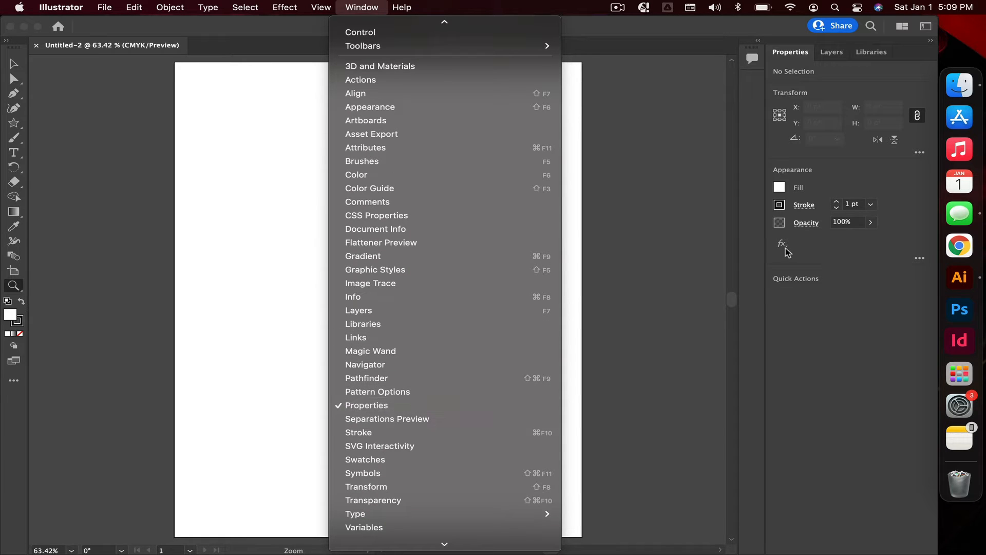
left_click(873, 166)
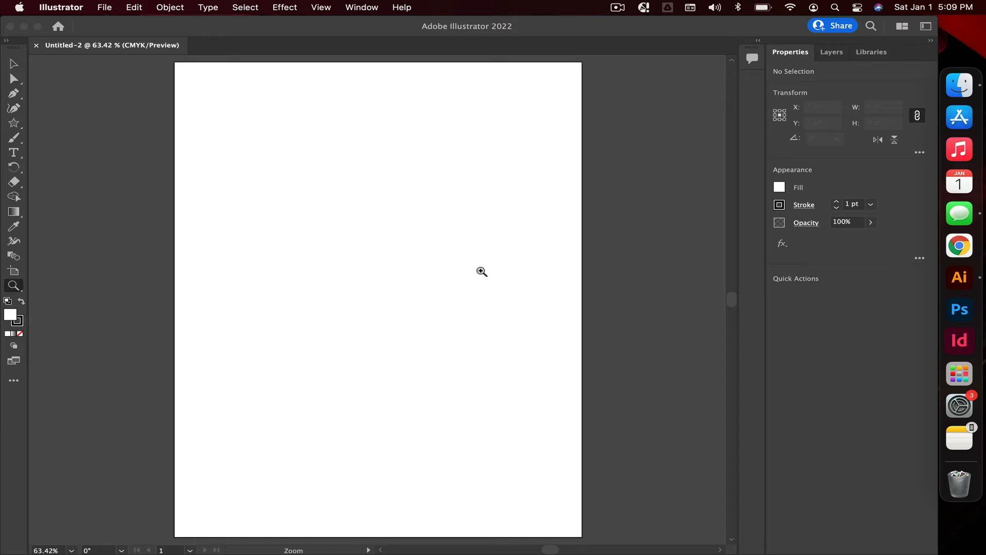
Step: Draw a rectangle about 274 x 125 pt near the artboard's upper-left corner with the Rectangle Tool
key("m")
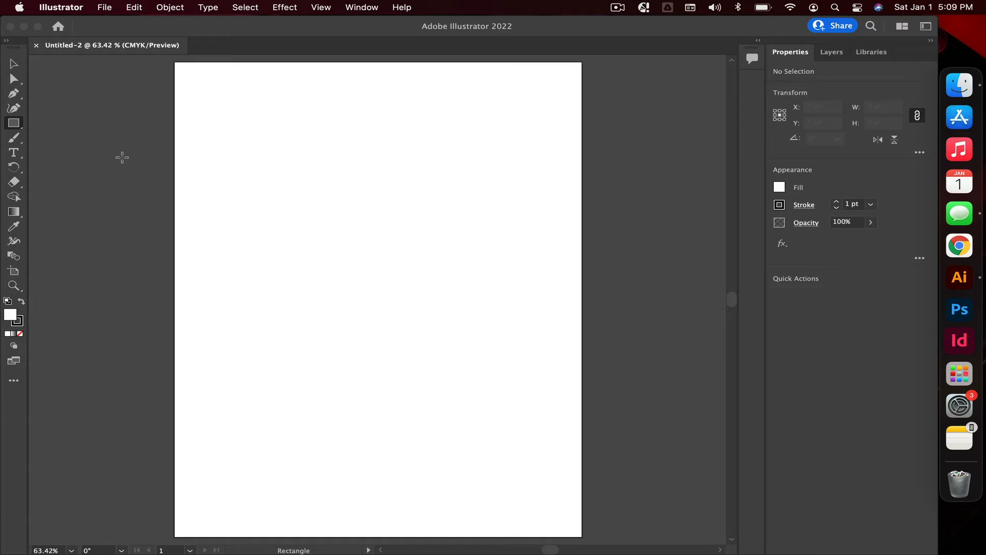
left_click(13, 124)
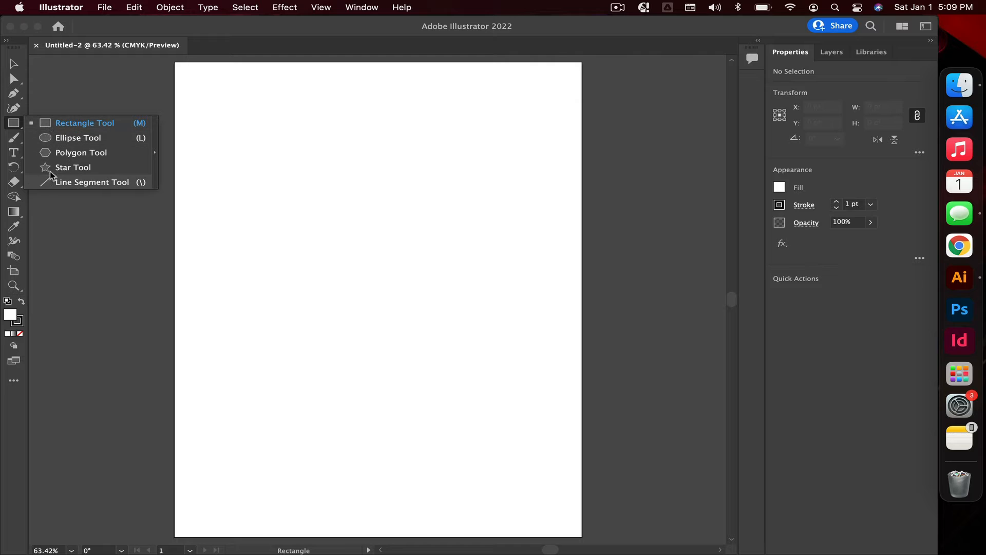
left_click(58, 122)
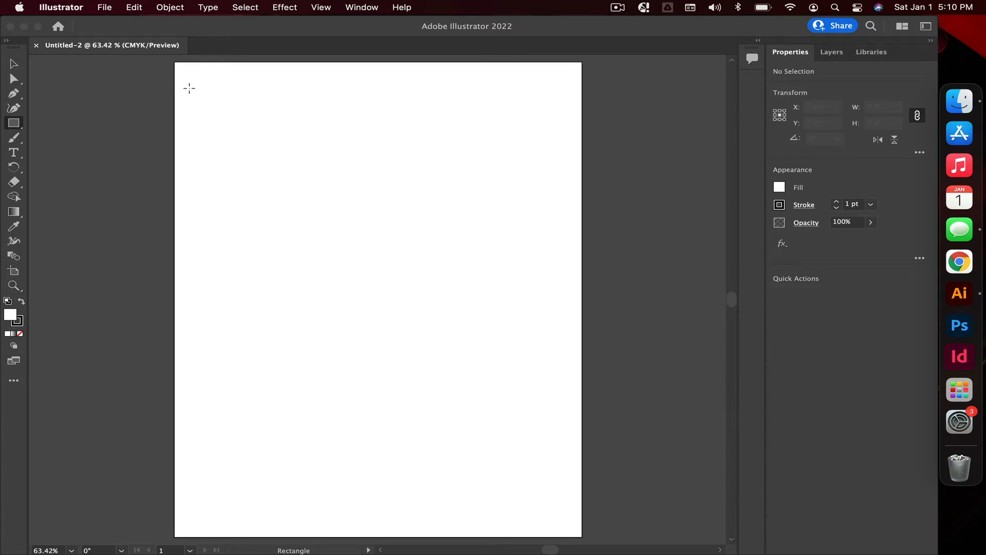
left_click_drag(196, 90, 378, 165)
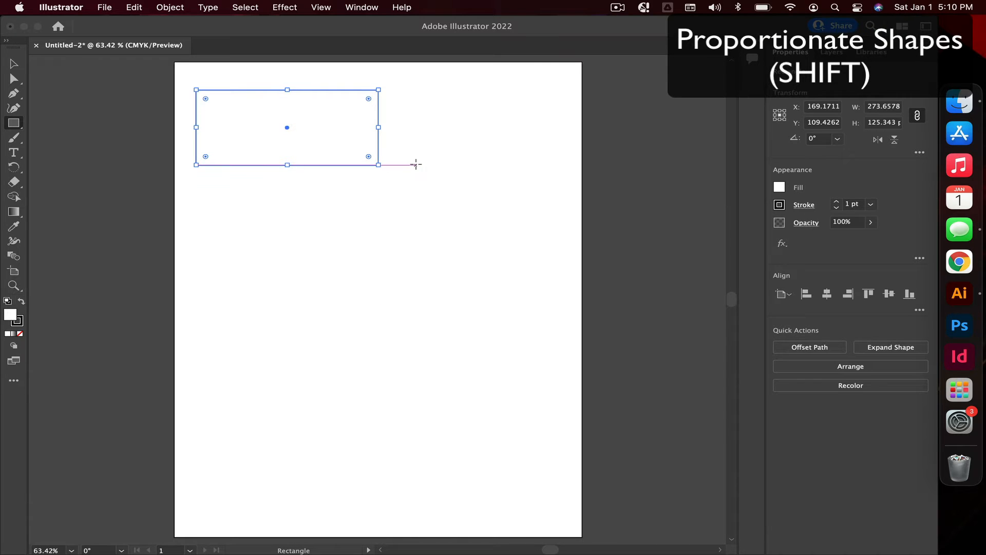
Step: Draw a proportional square about 178 x 178 pt to the right of the rectangle
left_click_drag(415, 165, 539, 276)
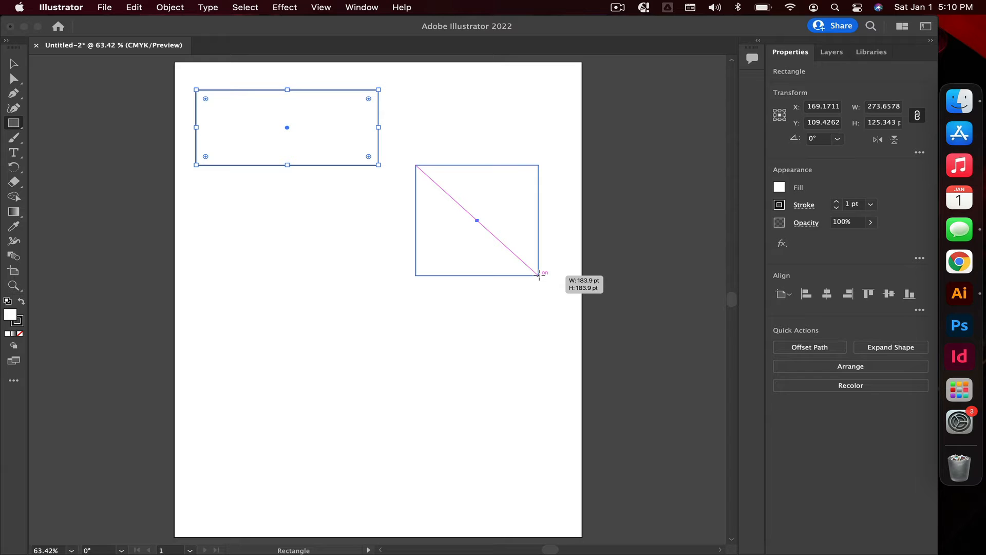
left_click_drag(538, 275, 534, 271)
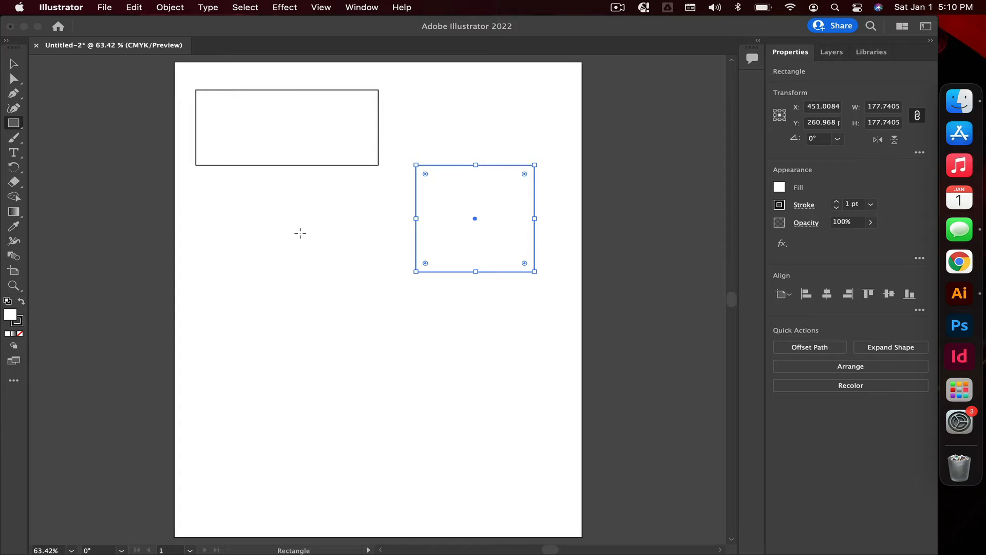
Step: Rotate the square about 33 degrees with the Selection Tool
left_click(15, 66)
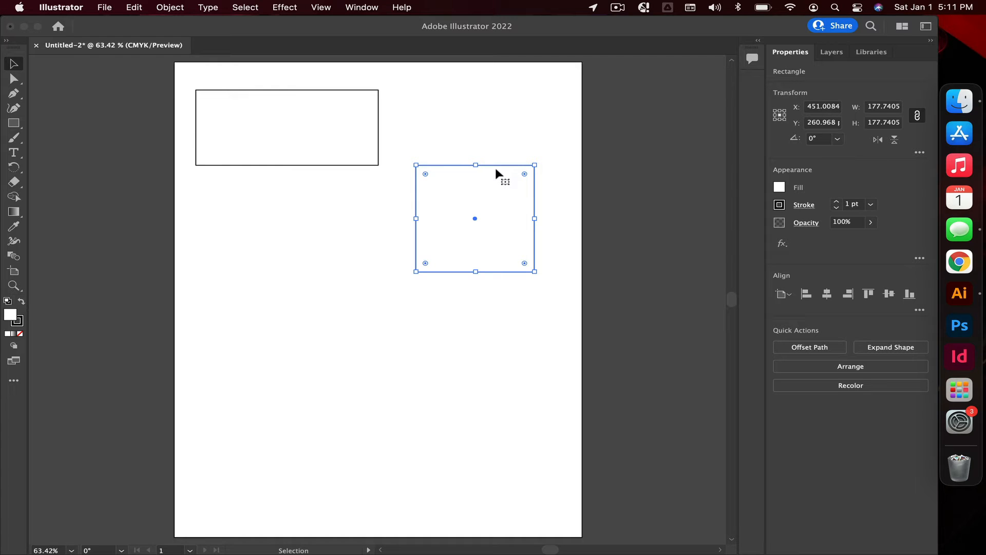
left_click_drag(538, 159, 483, 150)
Step: Scale the rectangle from its corner to about 305 x 140 pt
left_click(315, 157)
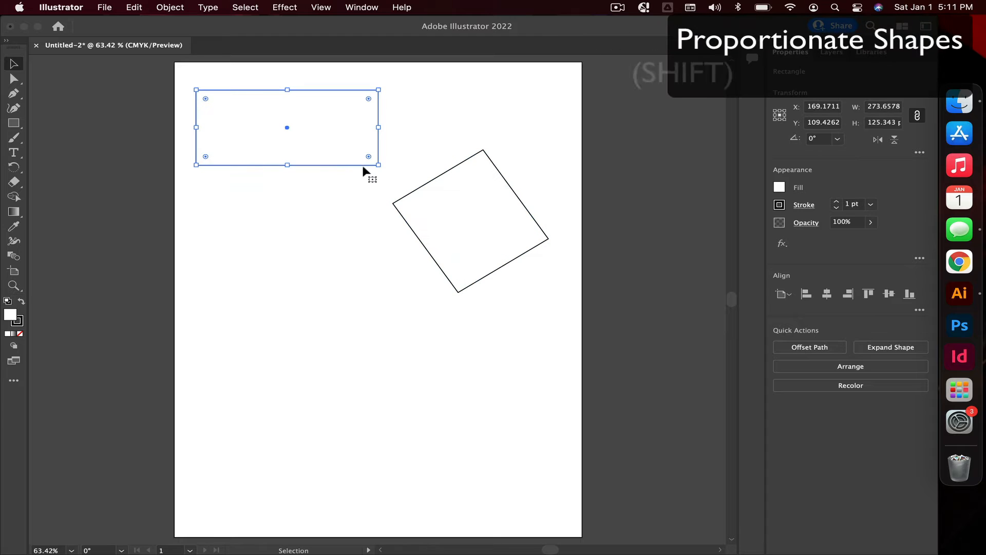
left_click_drag(377, 167, 399, 174)
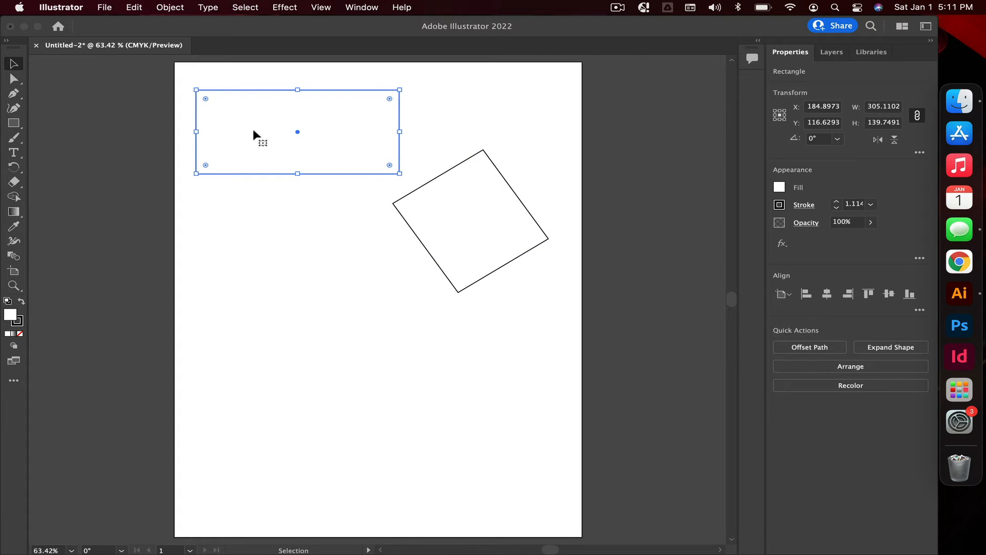
Step: Move the rectangle slightly to the right
left_click(14, 81)
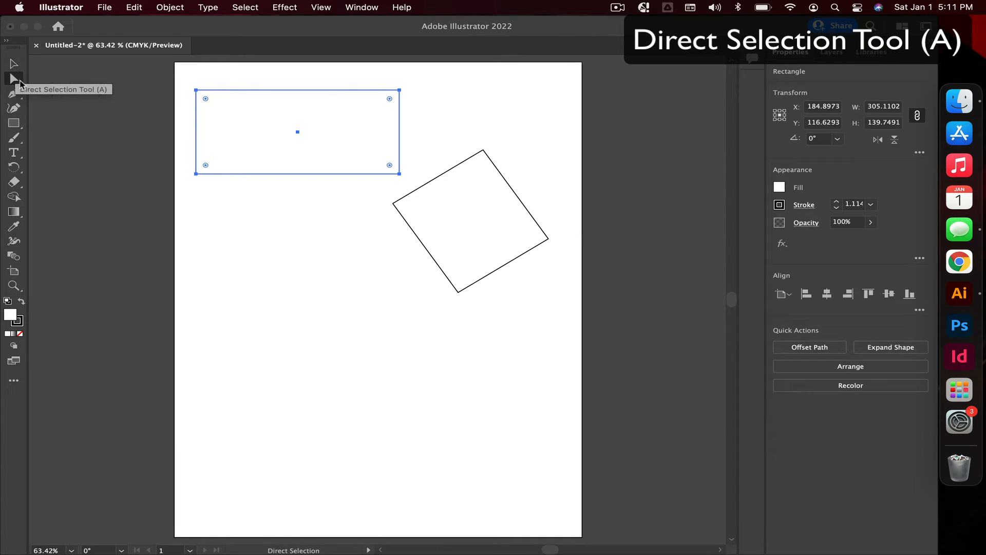
left_click(14, 64)
mouse_move(350, 122)
left_mouse_down()
mouse_move(362, 149)
mouse_move(361, 116)
mouse_move(350, 113)
left_mouse_up()
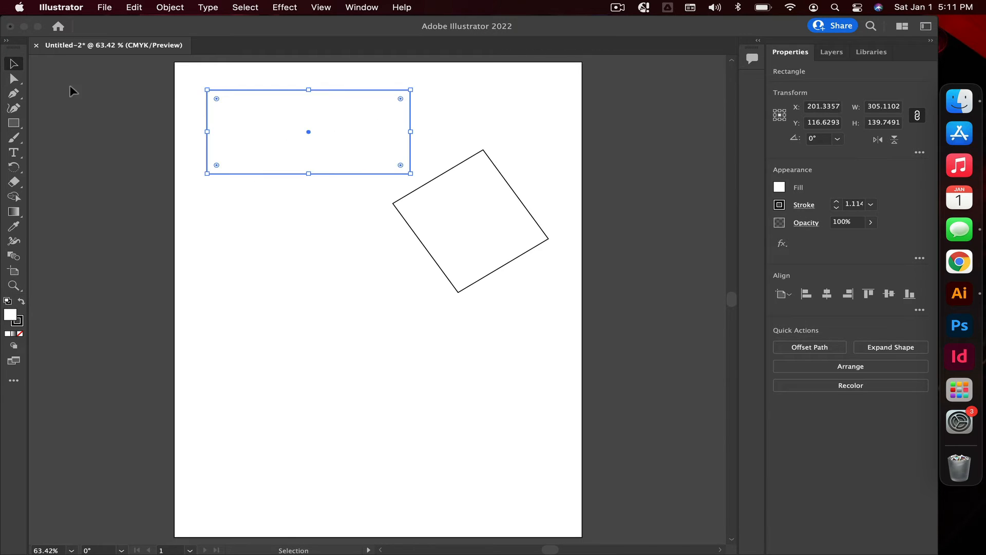
Step: Drag the rectangle's bottom-left anchor point down about 160 pt with the Direct Selection Tool to slant the shape
left_click(14, 80)
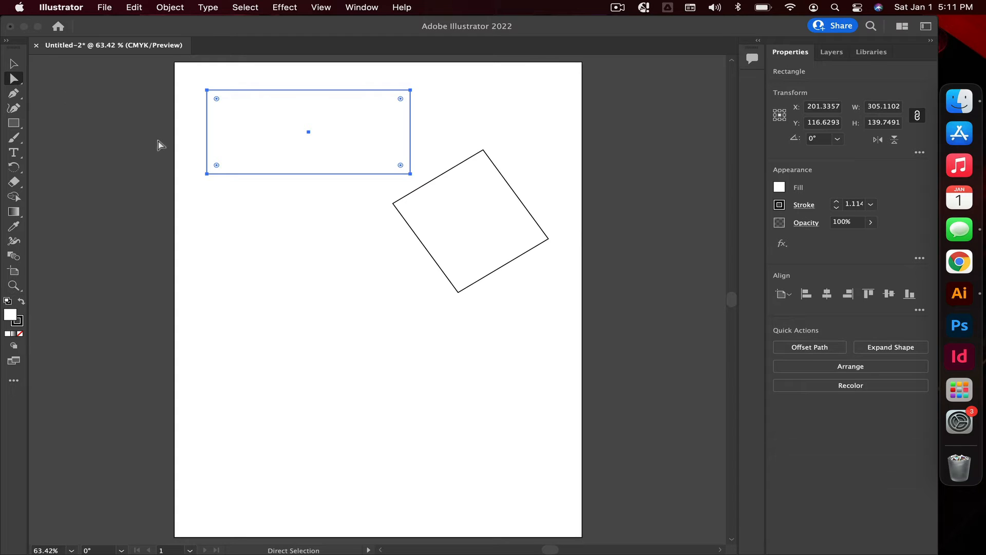
left_click(14, 64)
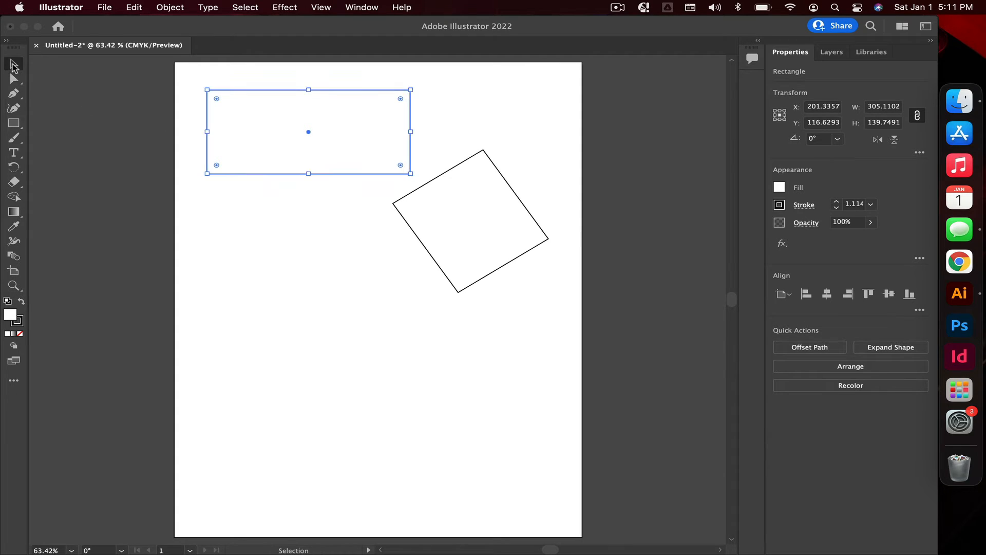
left_click(13, 80)
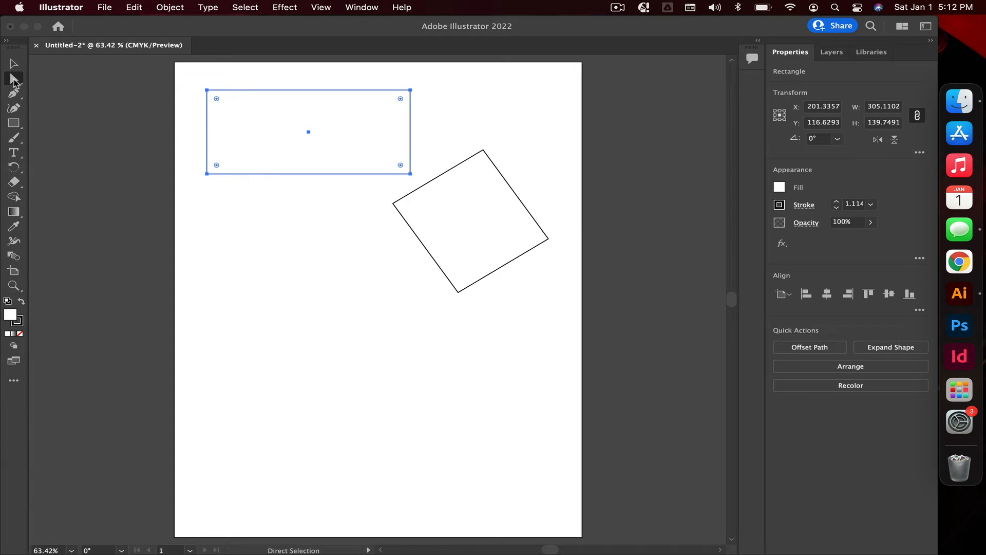
left_click(206, 174)
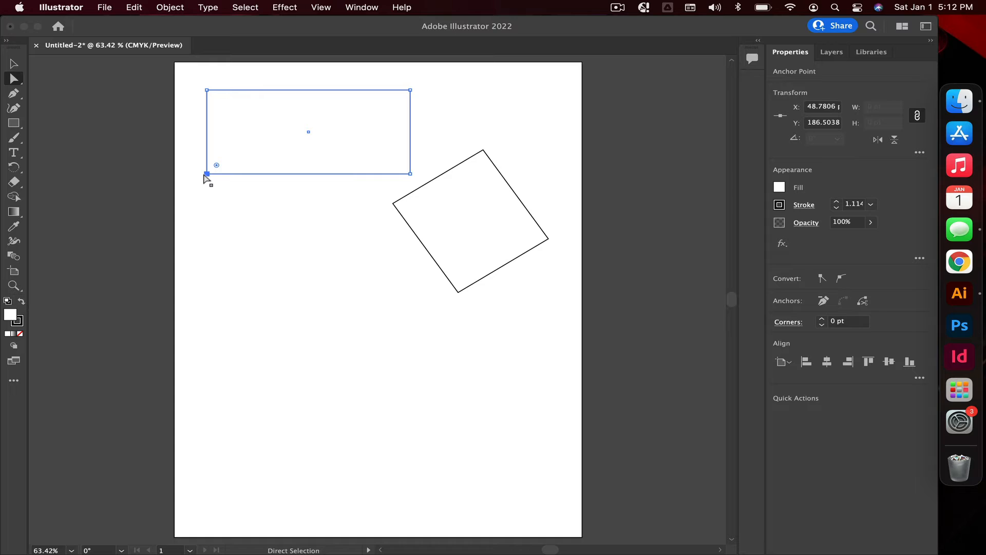
mouse_move(204, 176)
left_mouse_down()
mouse_move(256, 207)
mouse_move(269, 242)
mouse_move(312, 271)
mouse_move(232, 250)
mouse_move(266, 248)
mouse_move(233, 237)
mouse_move(198, 177)
mouse_move(176, 177)
mouse_move(235, 172)
mouse_move(211, 184)
mouse_move(211, 212)
mouse_move(189, 202)
mouse_move(240, 226)
mouse_move(200, 213)
mouse_move(206, 173)
left_mouse_up()
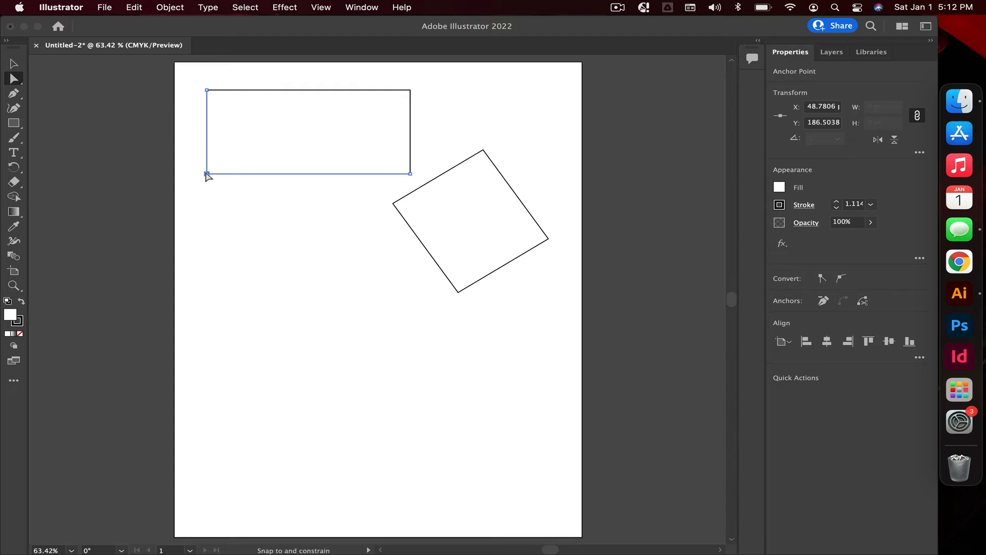
left_click_drag(207, 175, 220, 274)
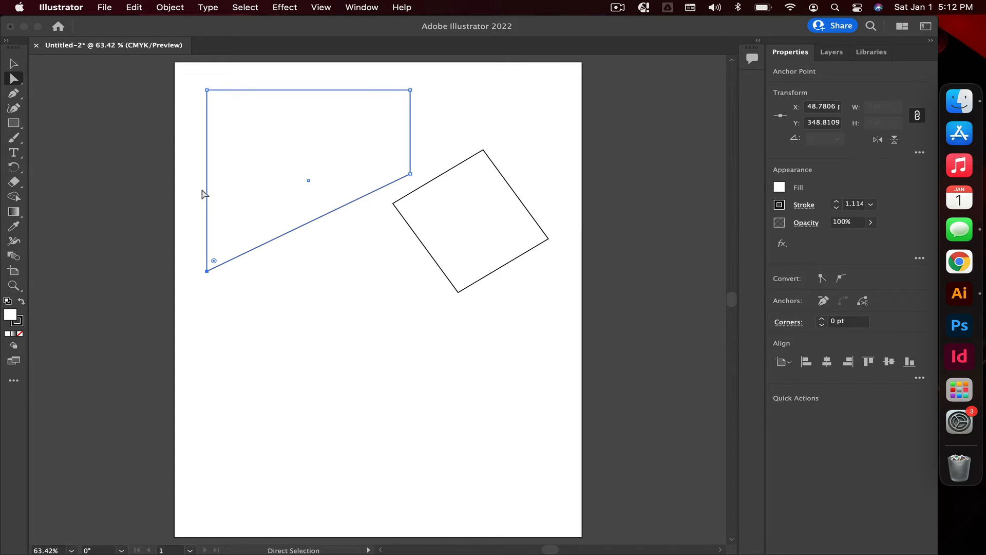
Step: Select the reshaped path and the rotated square alternately to compare their properties
left_click(14, 64)
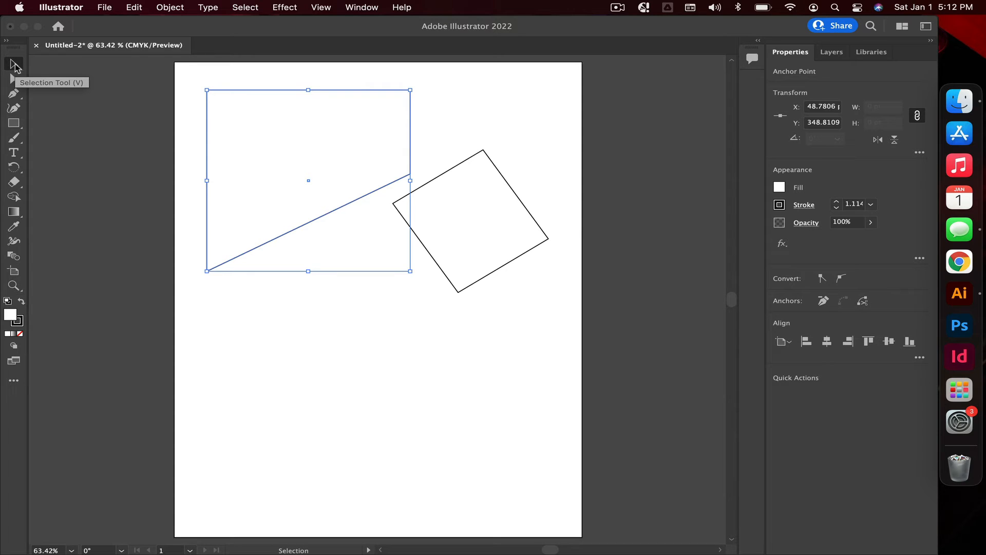
left_click(298, 137)
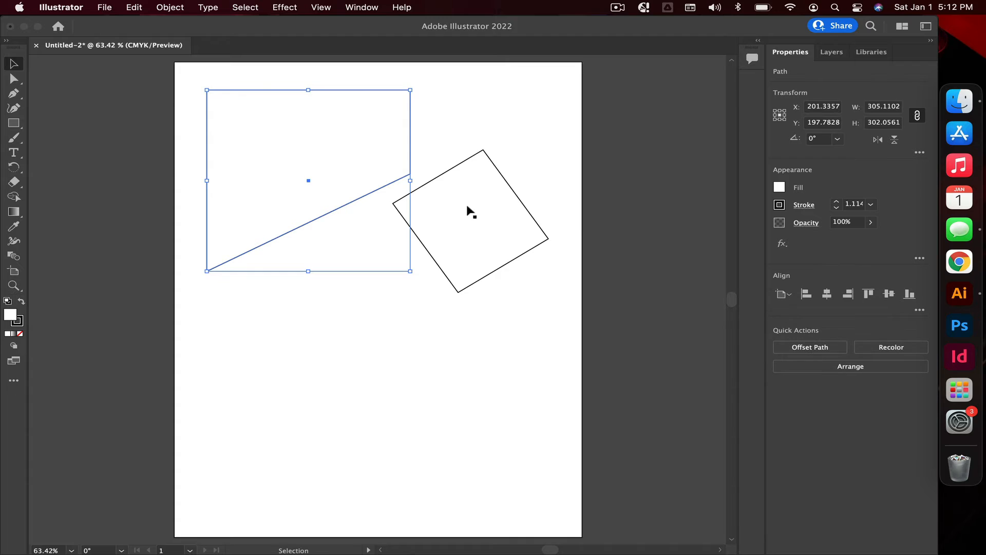
left_click(469, 210)
left_click(350, 148)
left_click(467, 211)
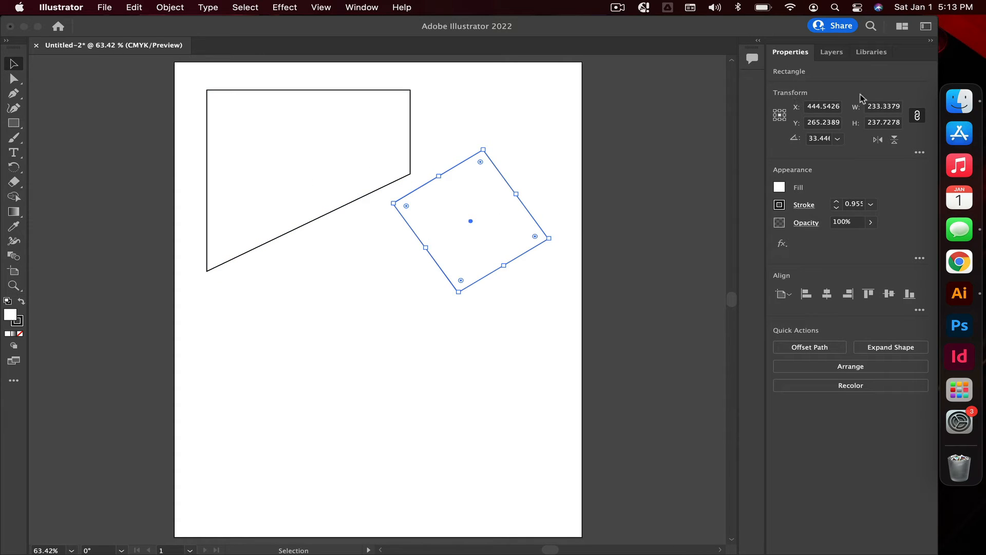
left_click(379, 125)
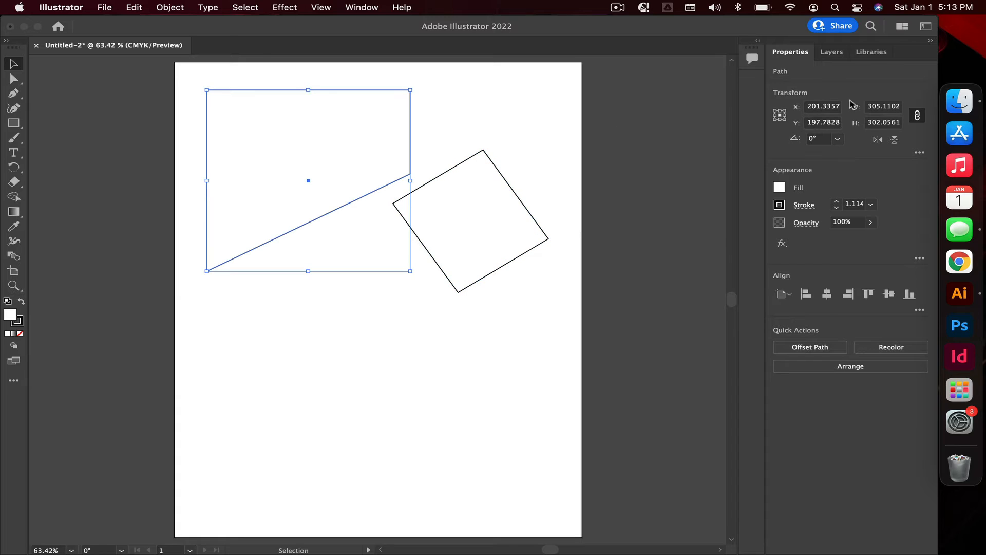
left_click(468, 218)
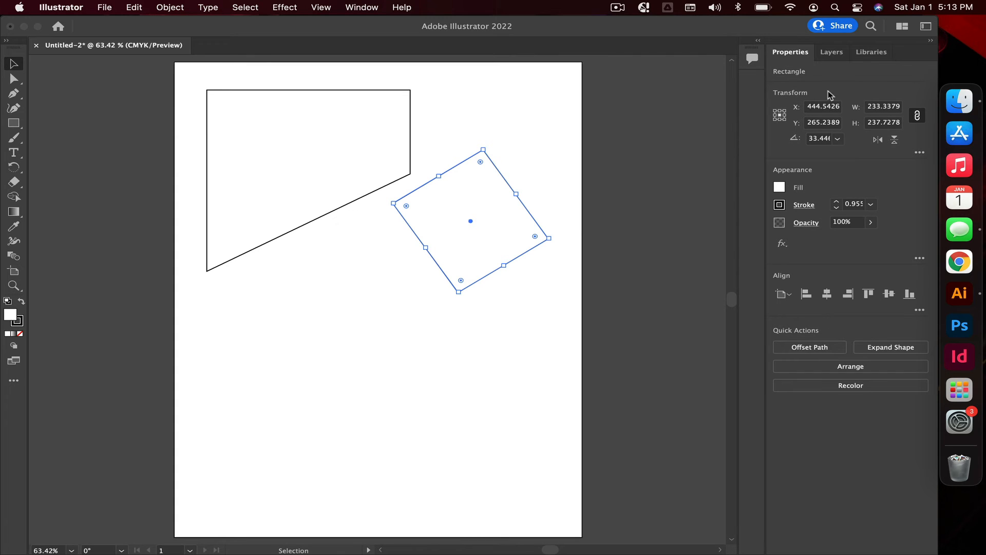
left_click(350, 140)
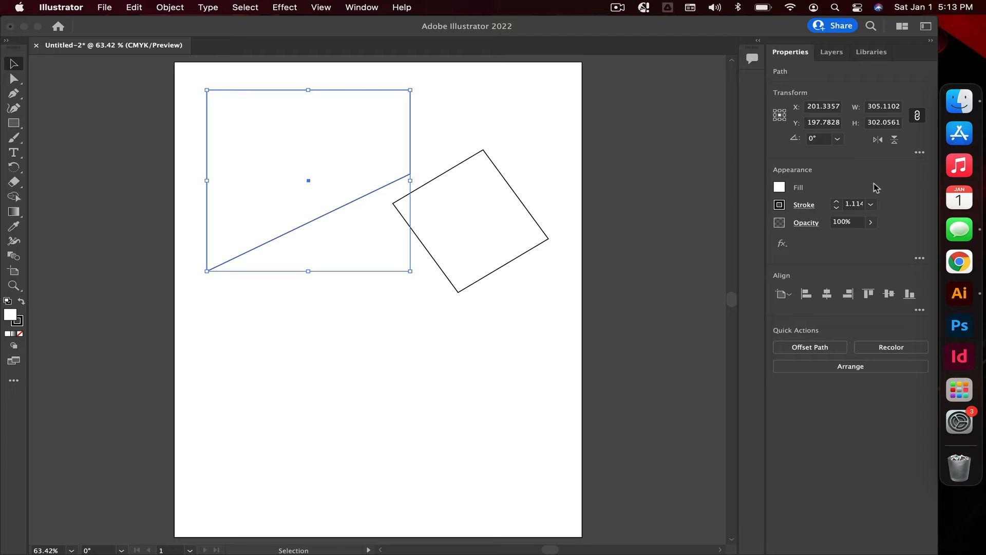
Step: Fill the rotated square with the CMYK Green swatch
left_click(489, 235)
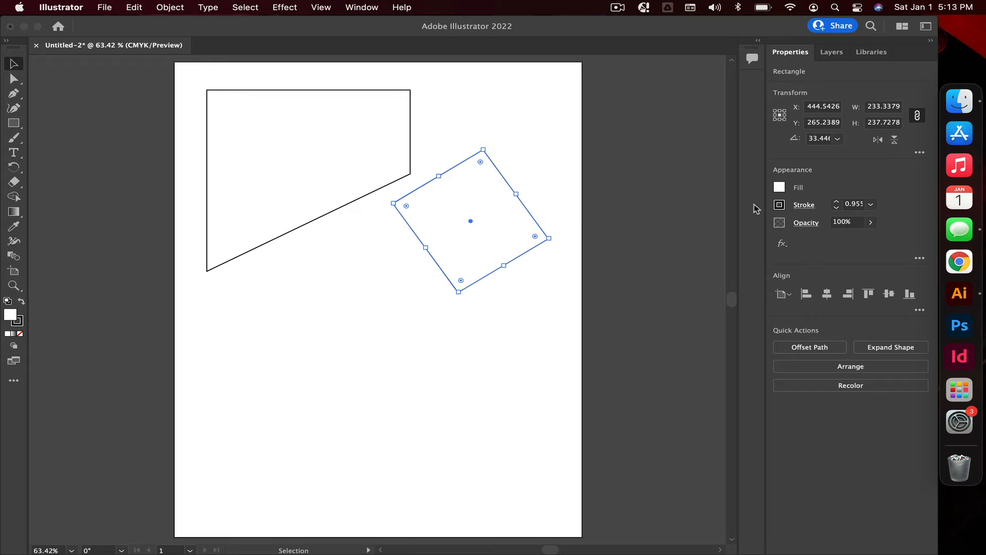
left_click(779, 188)
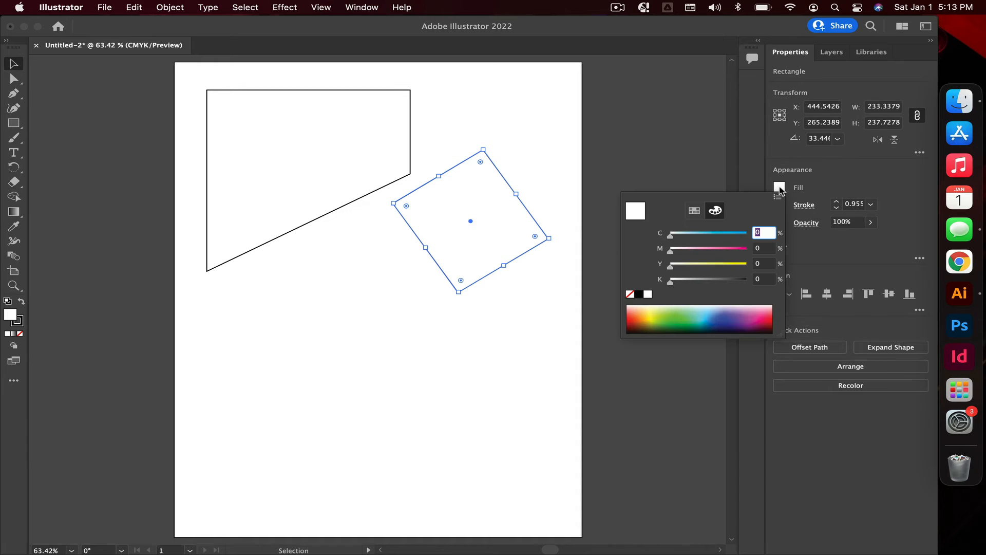
left_click(694, 211)
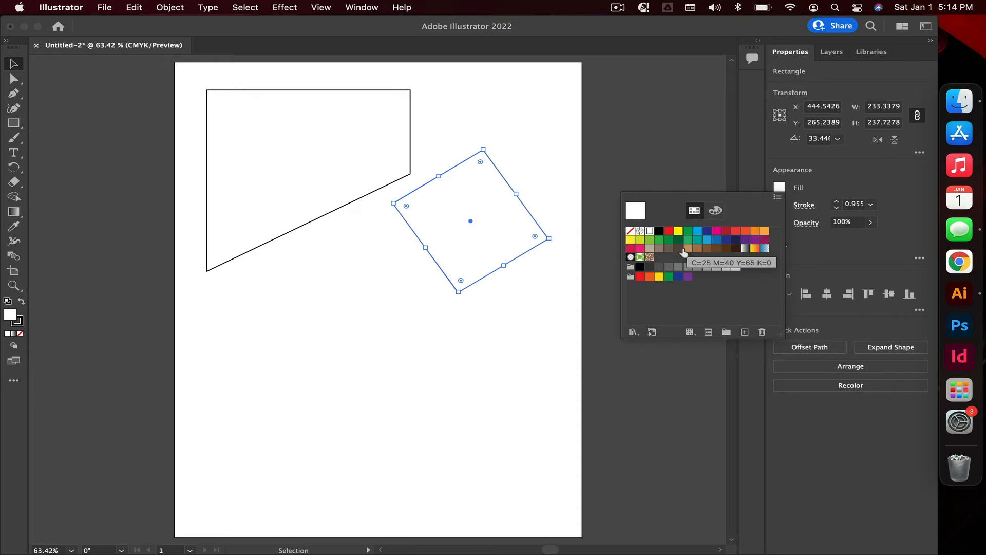
left_click(670, 232)
left_click(688, 232)
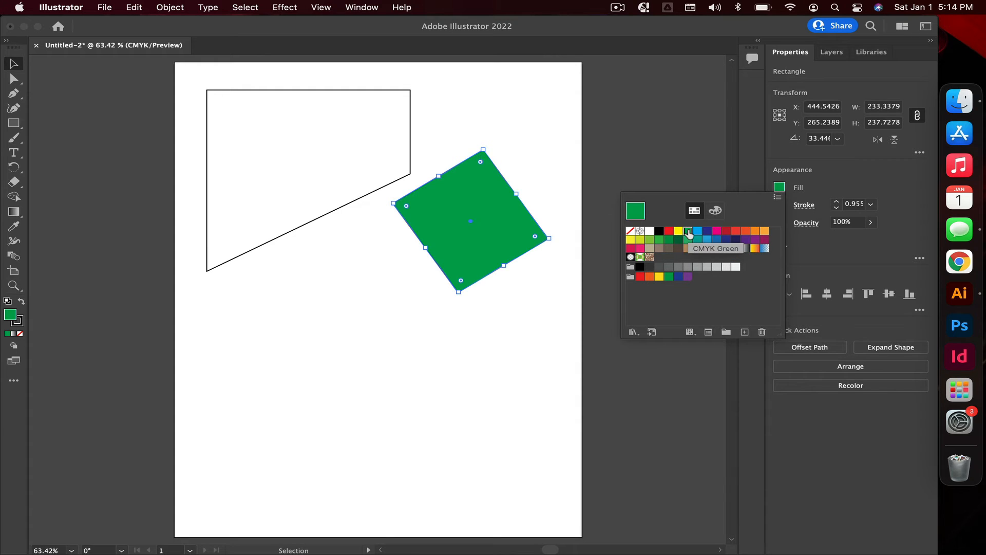
Step: Change the rotated square's fill to the dark blue swatch, briefly viewing its CMYK colour mixer
left_click(707, 232)
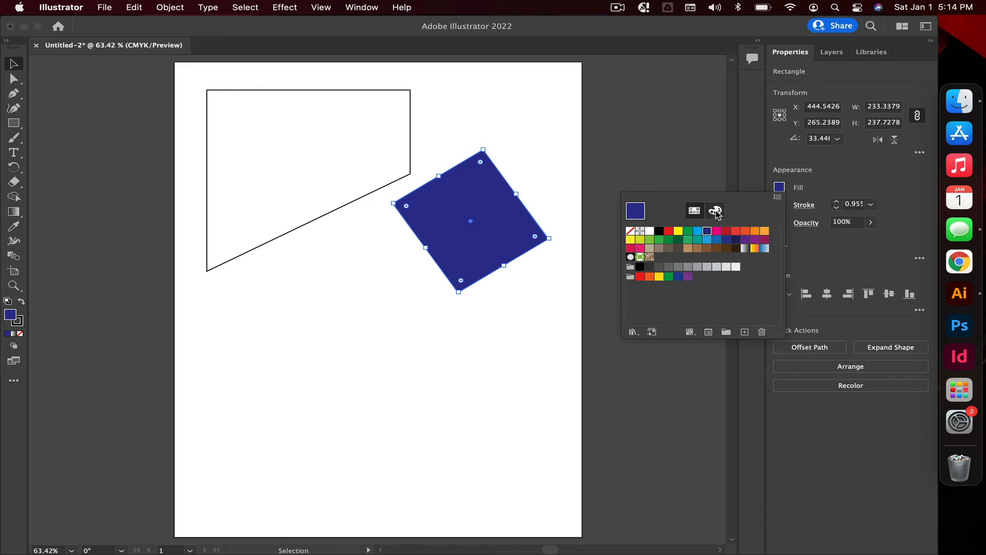
left_click(715, 211)
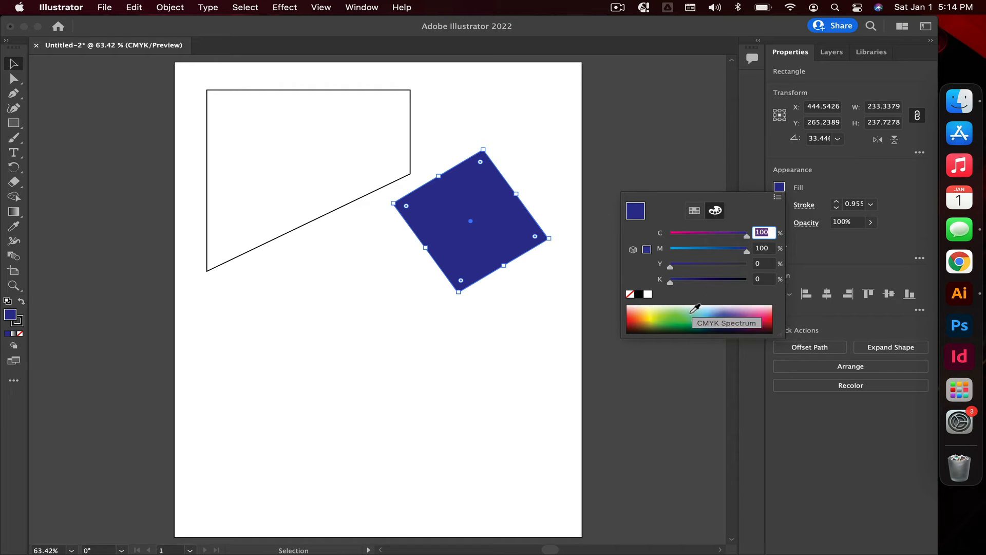
left_click(694, 210)
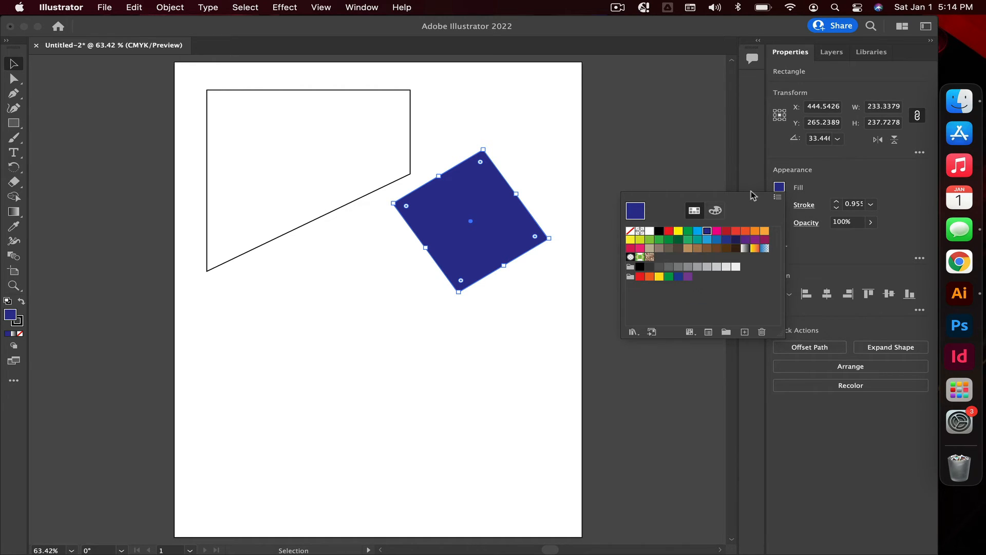
left_click(824, 184)
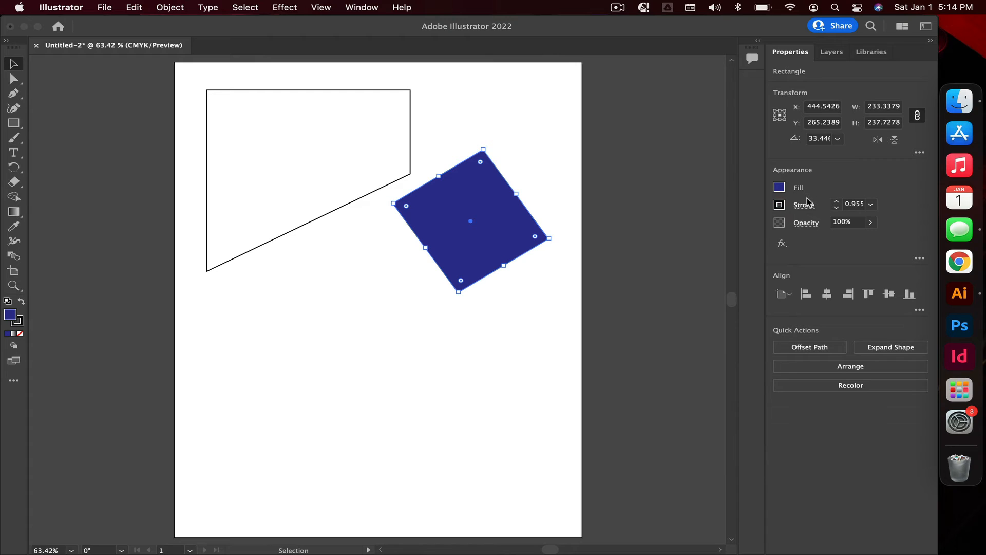
Step: Raise the rotated square's stroke weight to 20 pt
left_click(779, 205)
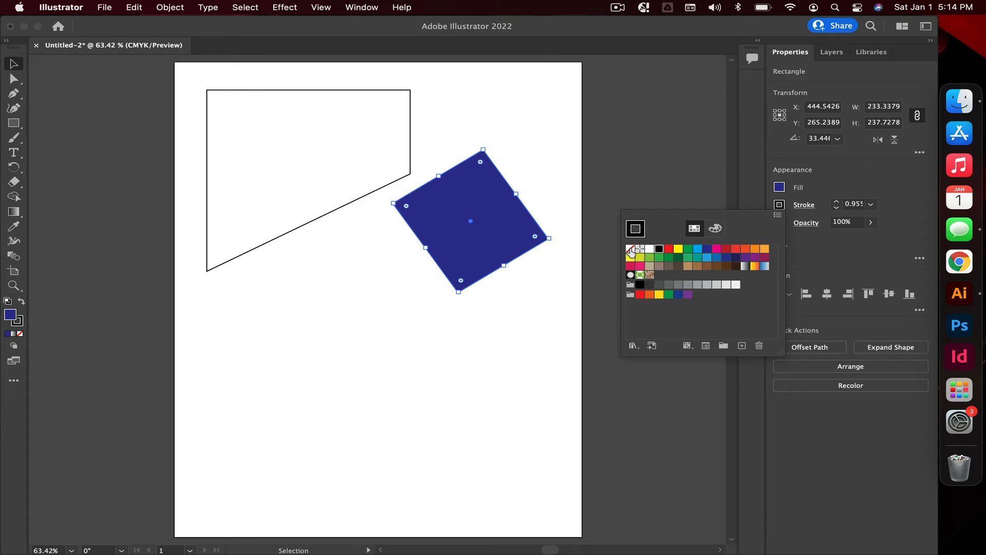
left_click(842, 193)
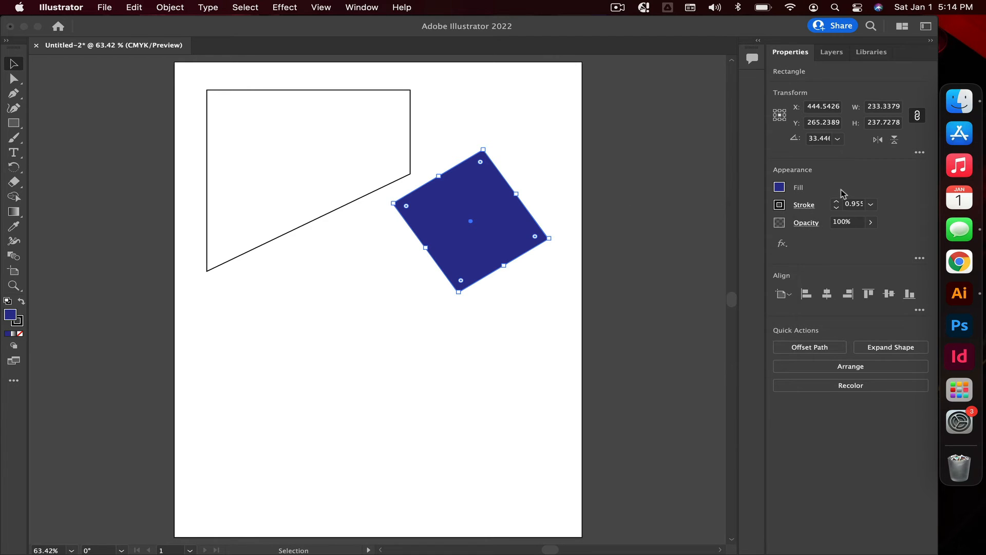
left_click(836, 202)
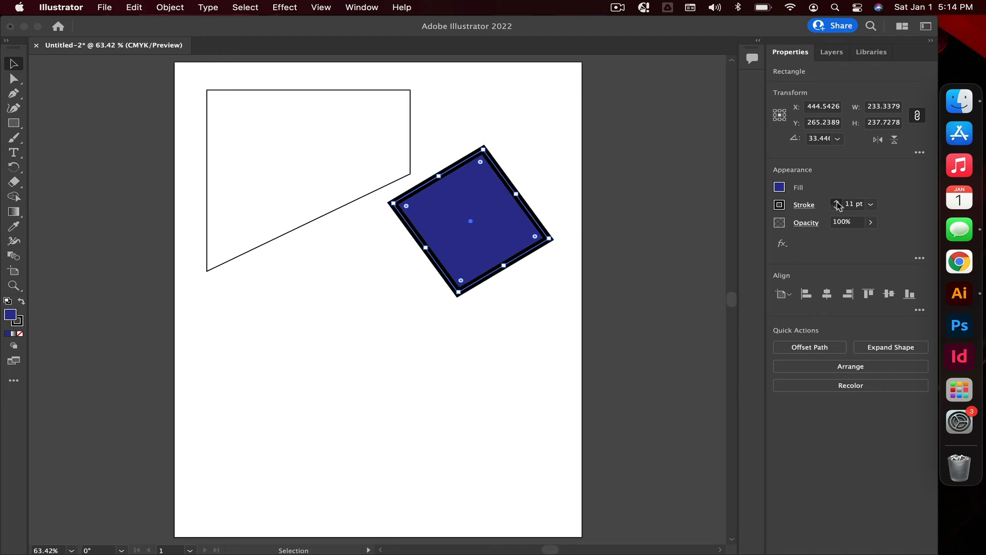
left_click(836, 204)
left_click(836, 204)
left_click(836, 203)
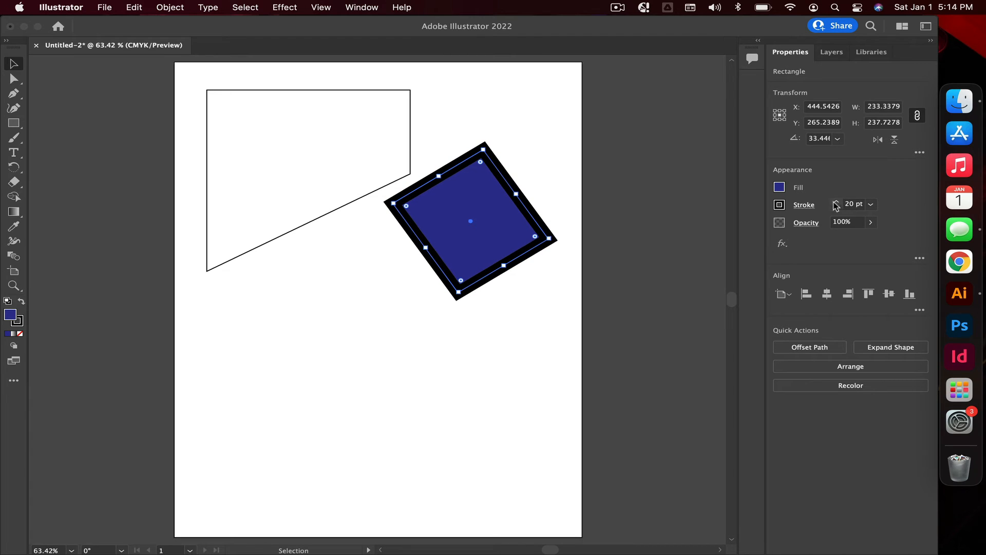
Step: Remove the rotated square's stroke by setting it to None
left_click(779, 205)
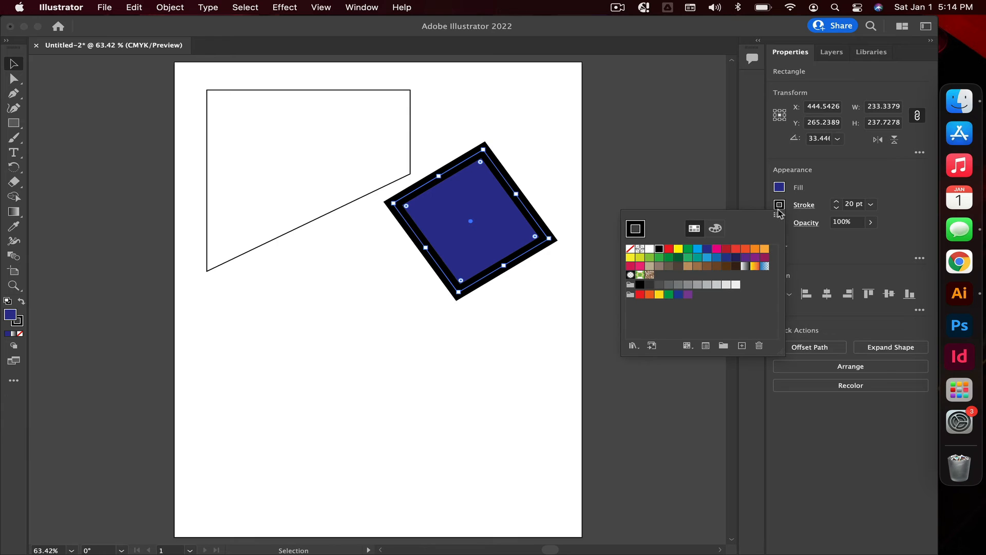
left_click(631, 249)
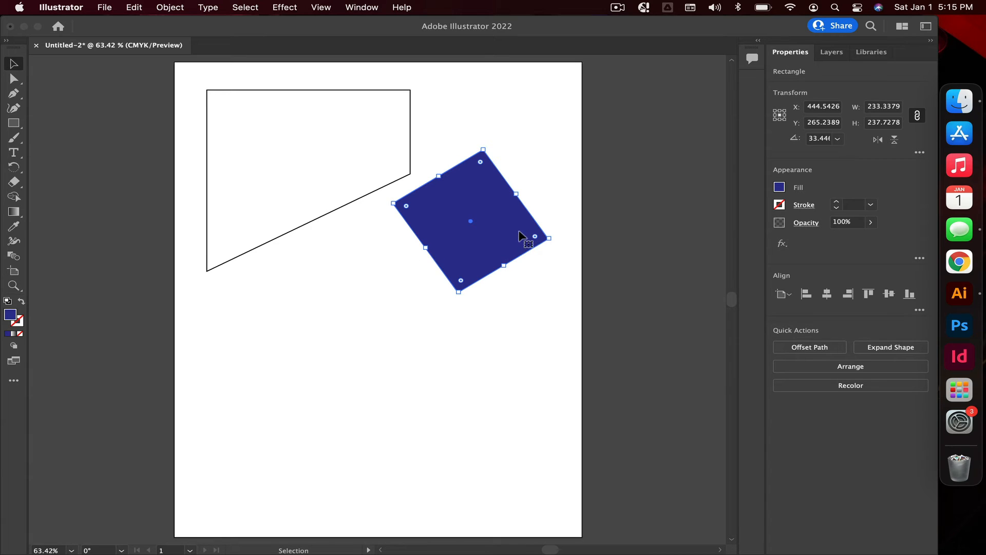
Step: Select the reshaped path, set its stroke to None and fill it with the magenta swatch
left_click(347, 172)
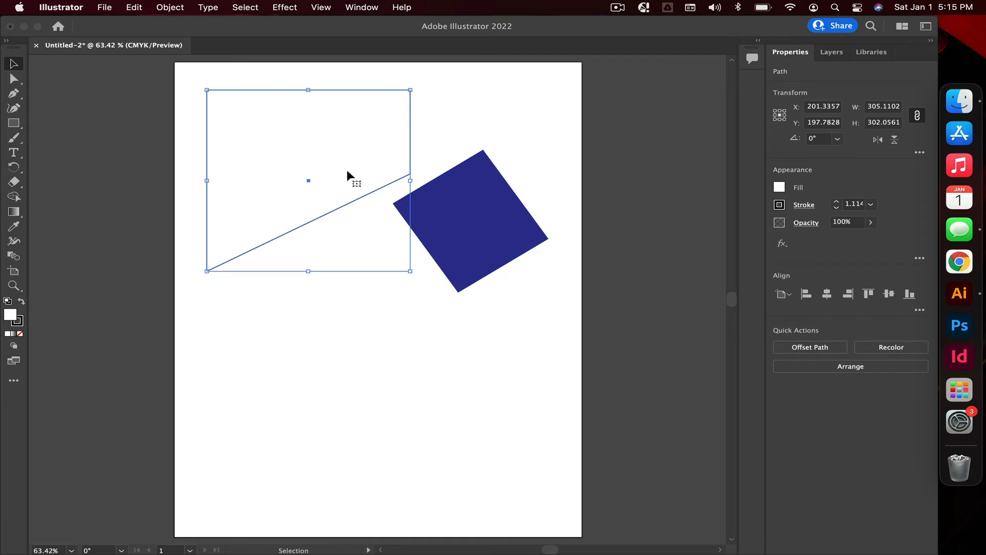
left_click(780, 205)
left_click(630, 248)
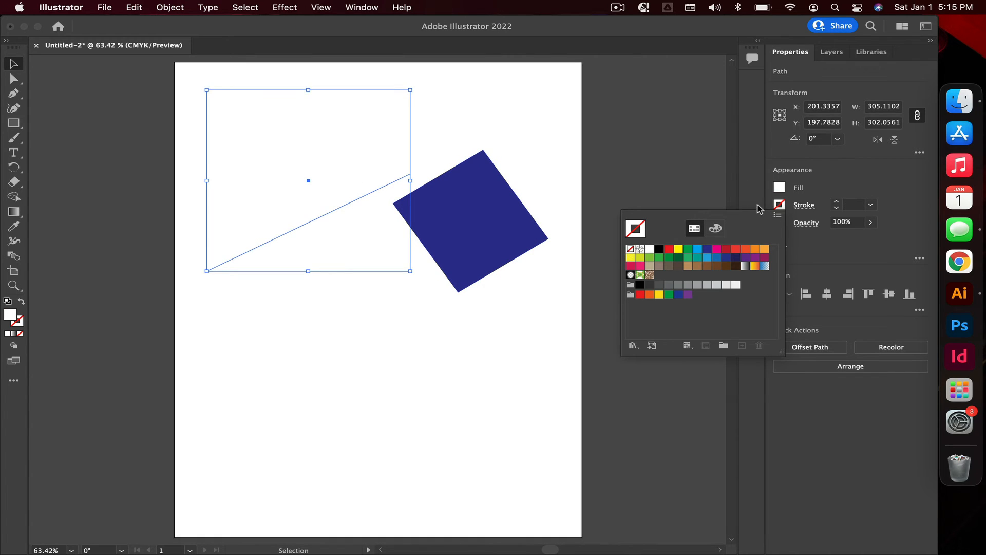
left_click(780, 188)
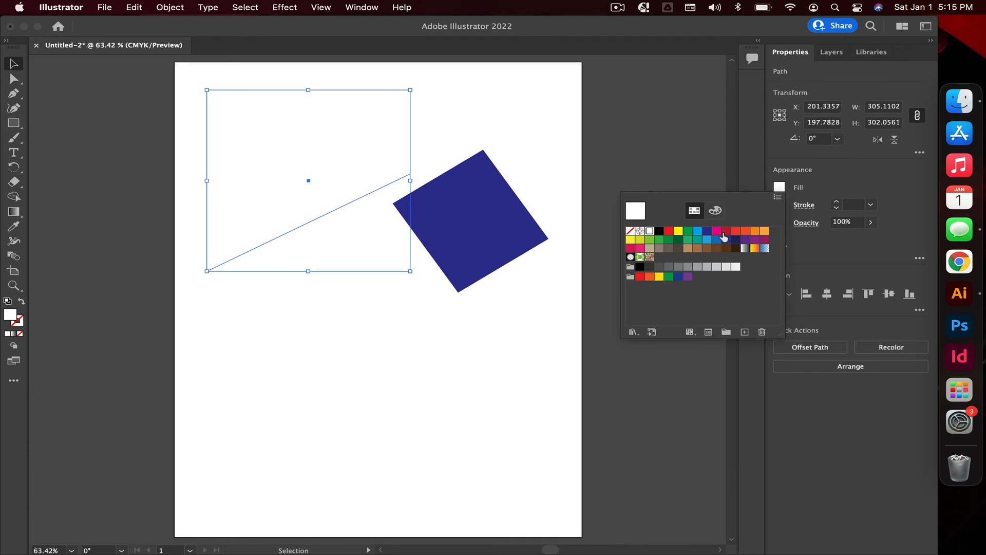
left_click(717, 231)
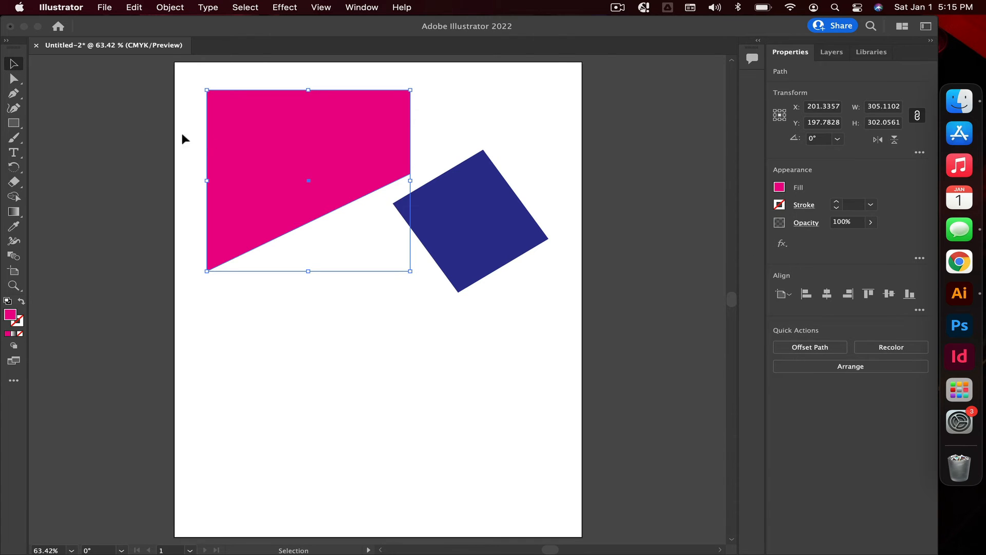
Step: Move the magenta shape down and to the right so it overlaps the square
left_click_drag(257, 150, 310, 197)
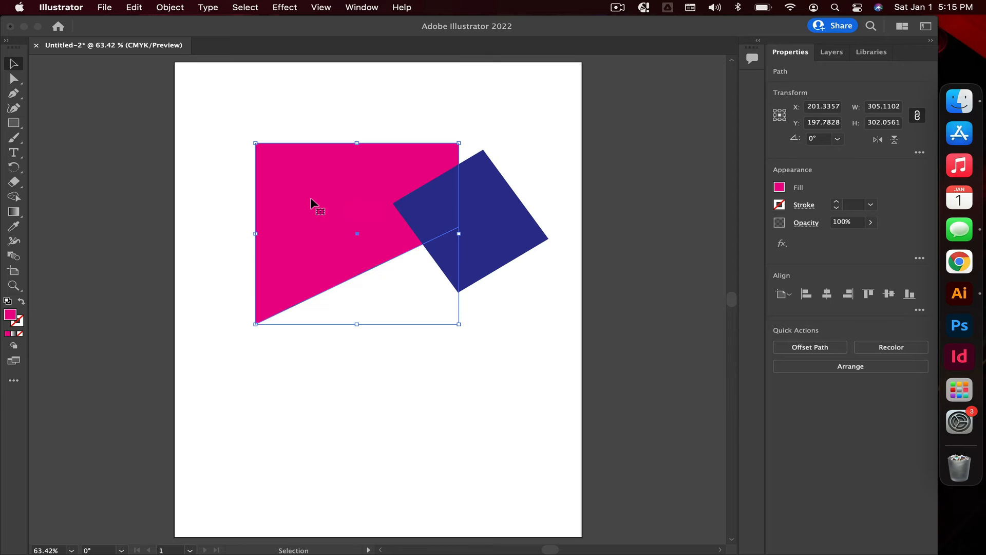
Step: Set the rotated square's opacity to 49%
left_click(491, 285)
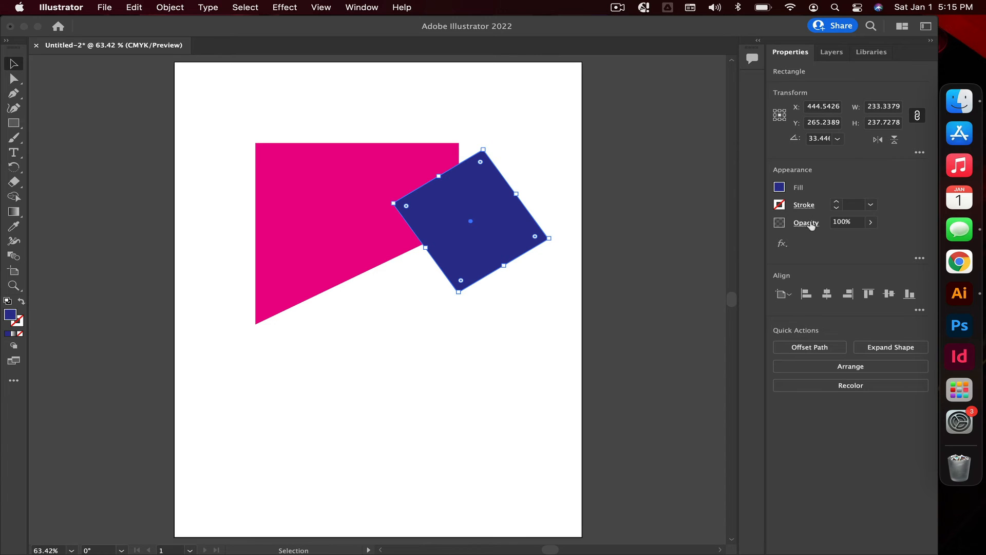
left_click(870, 221)
left_click_drag(870, 237, 842, 240)
left_click(541, 321)
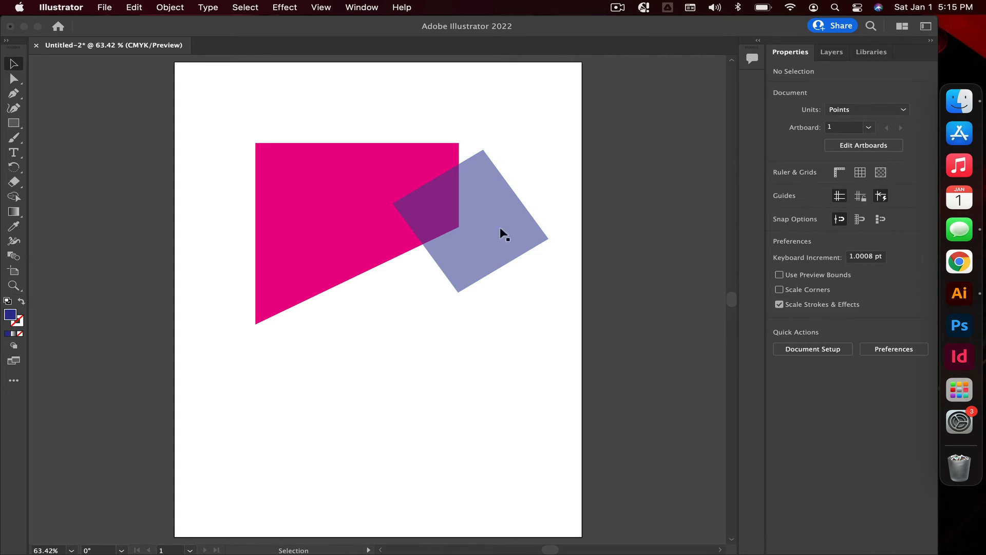
Step: Move the translucent square slightly left and down over the magenta shape
left_click_drag(488, 214, 462, 228)
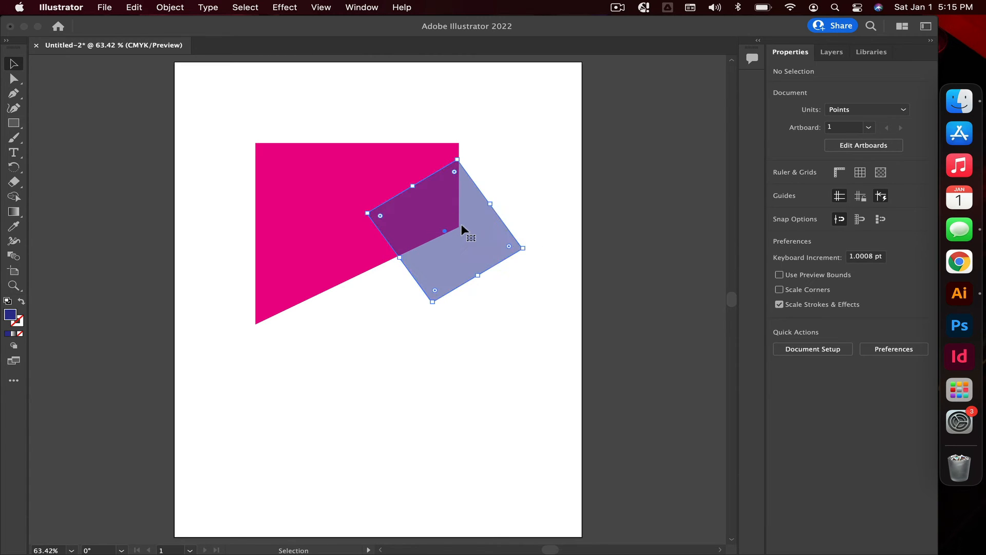
left_click(368, 362)
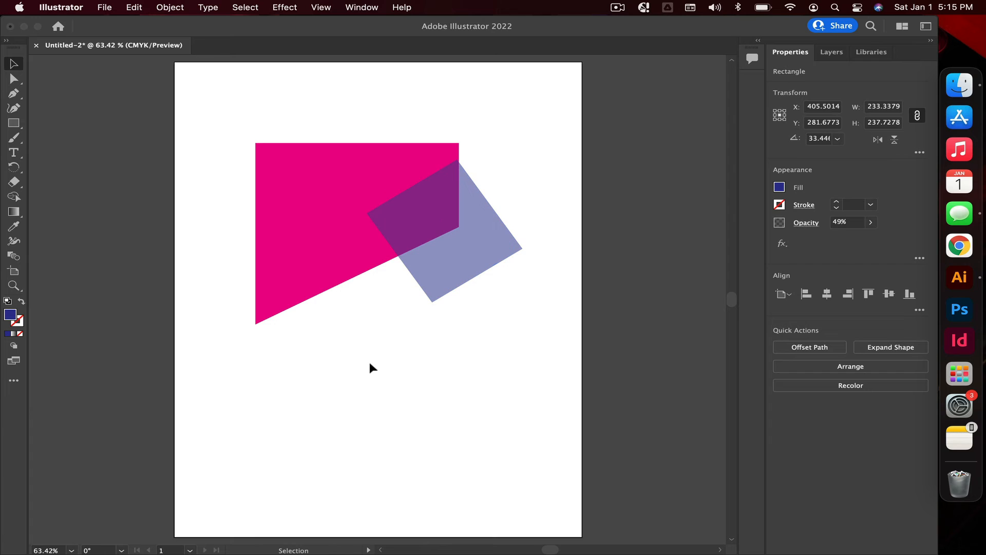
Step: With the Ellipse Tool, draw an ellipse about 228 × 116 pt and a circle about 160 pt wide below the shapes
left_click(14, 124)
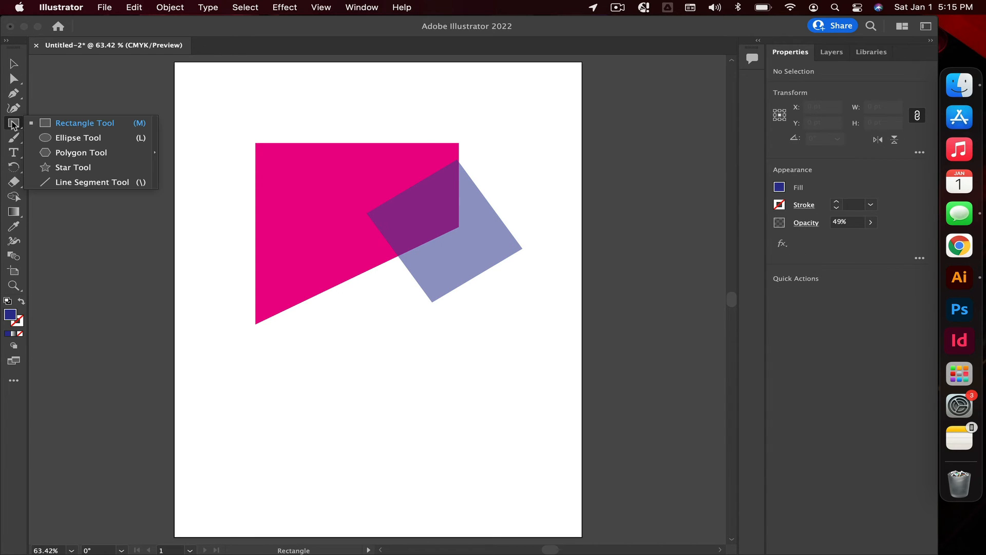
left_click(64, 139)
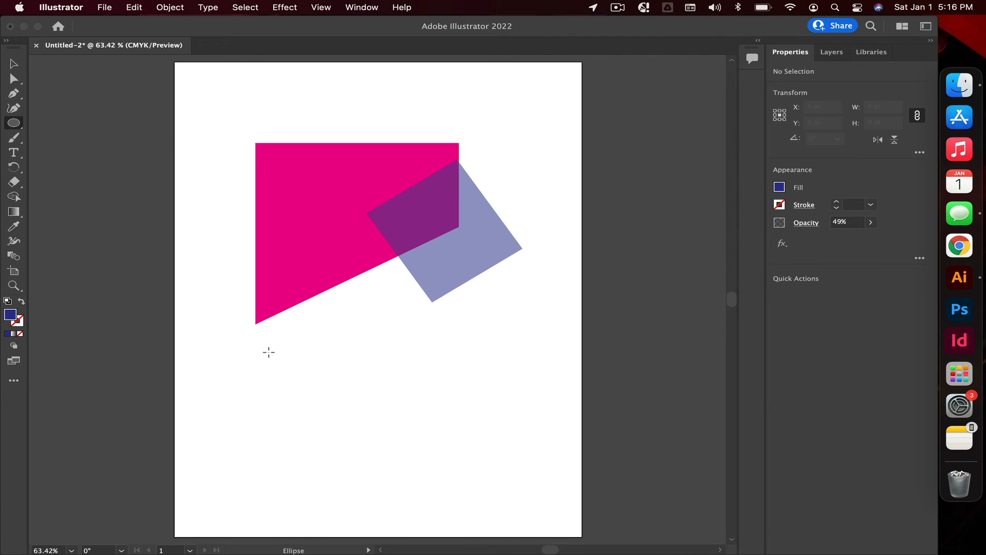
left_click_drag(269, 351, 421, 421)
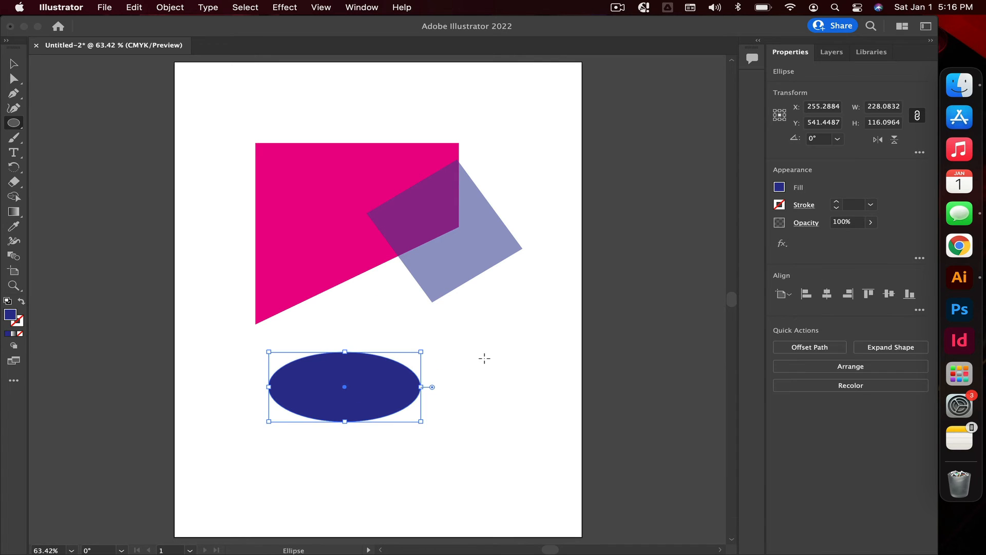
left_click_drag(445, 351, 551, 447)
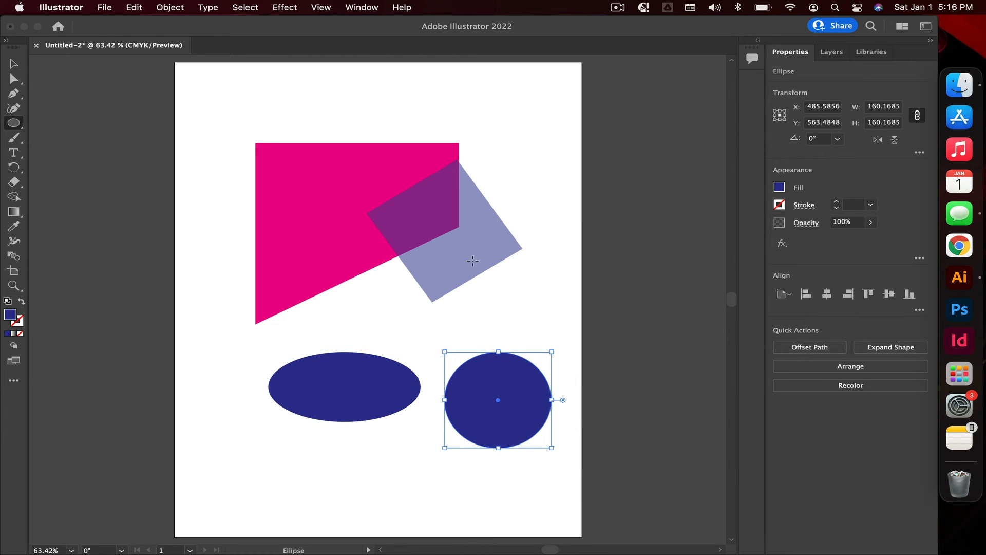
Step: Try drawing a star with the Star Tool twice, undoing each attempt
left_click(15, 124)
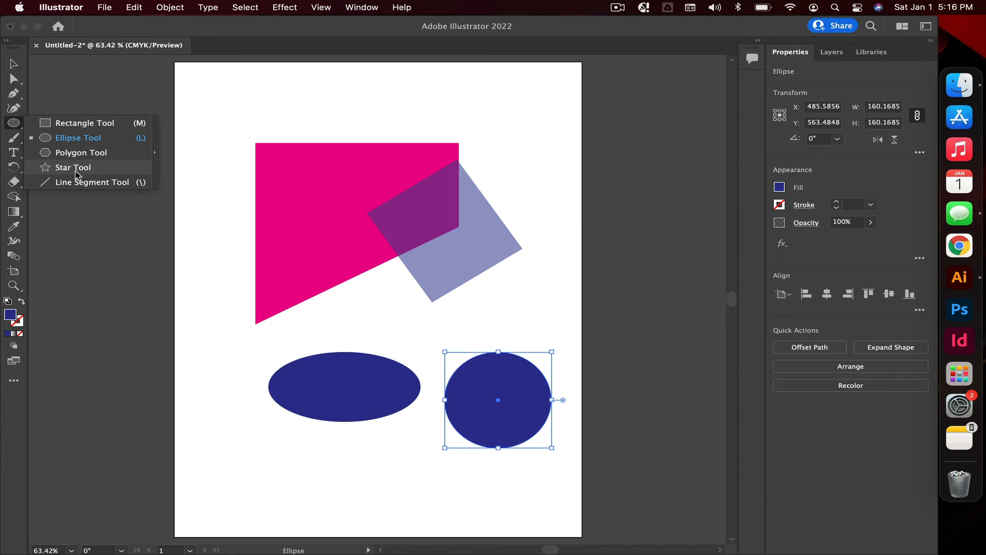
left_click(76, 171)
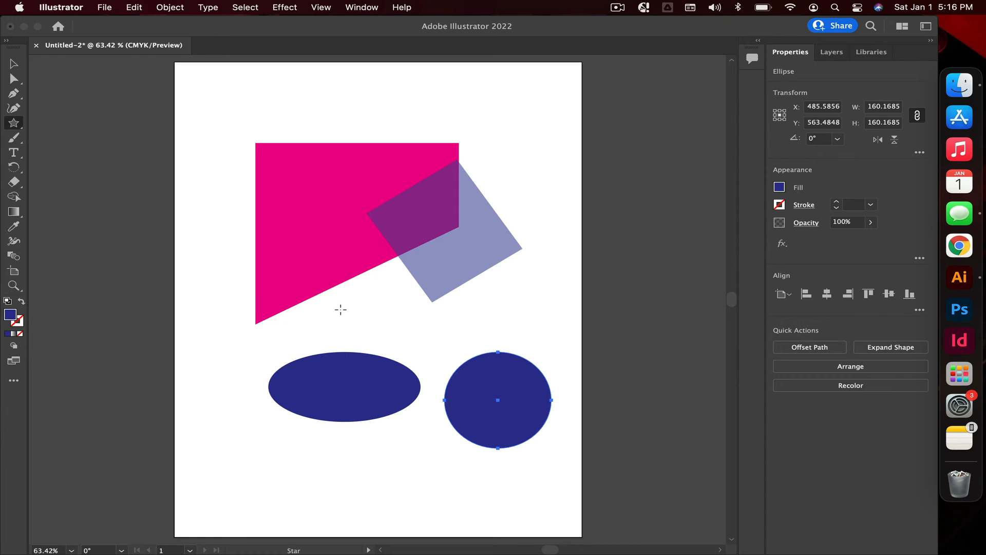
left_click_drag(209, 413, 261, 468)
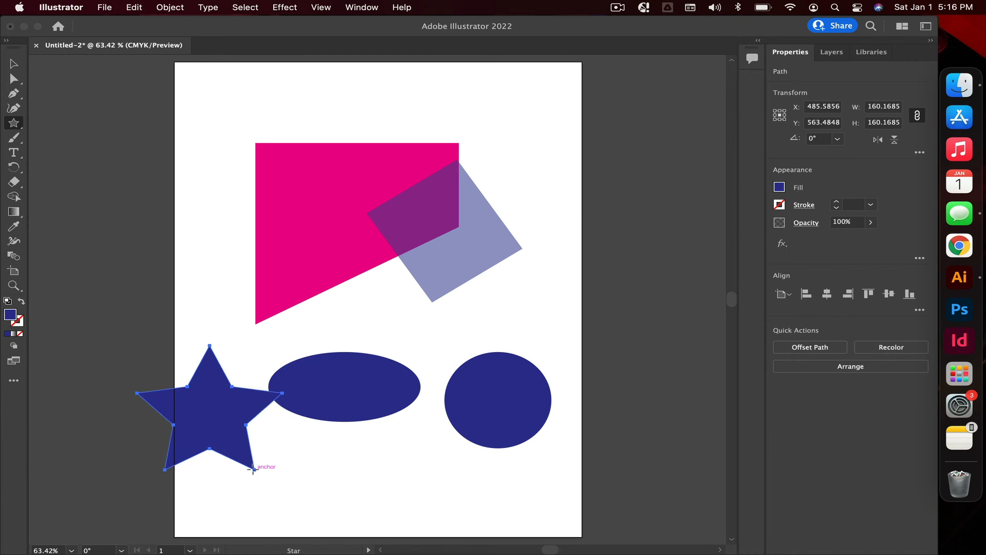
key("super+z")
left_click_drag(185, 313, 268, 429)
key("super+z")
Step: Create an 8-point star with radii 231.6785 pt and 115.8393 pt, then drag out a smaller star about 168 pt wide near the top-left
scroll(252, 425, "down", 3)
scroll(251, 424, "right", 1)
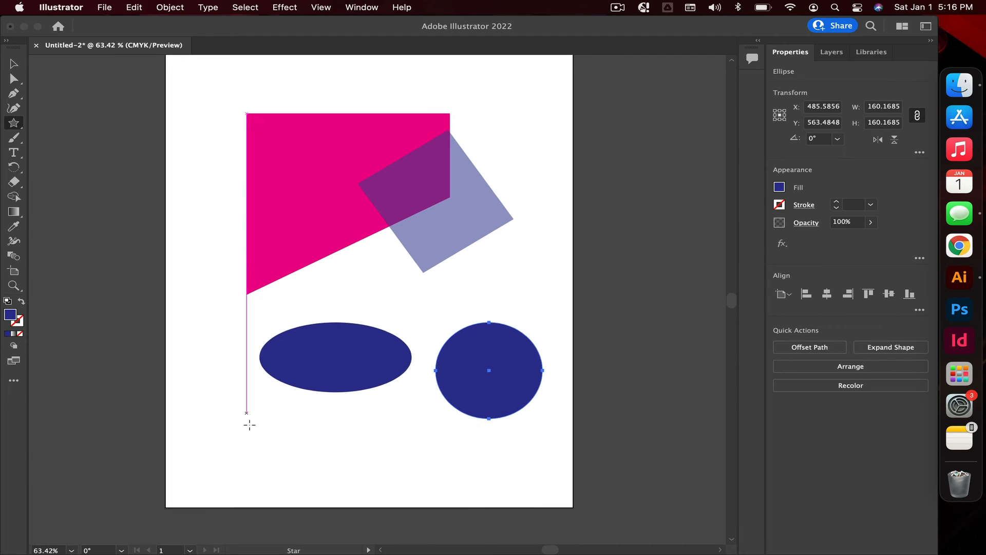
left_click(203, 380)
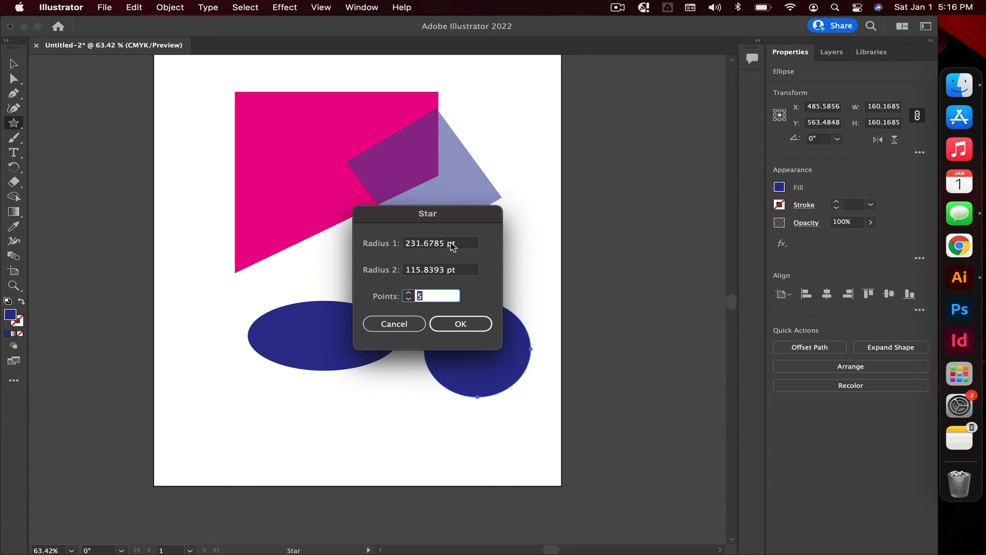
left_click(408, 292)
left_click(461, 324)
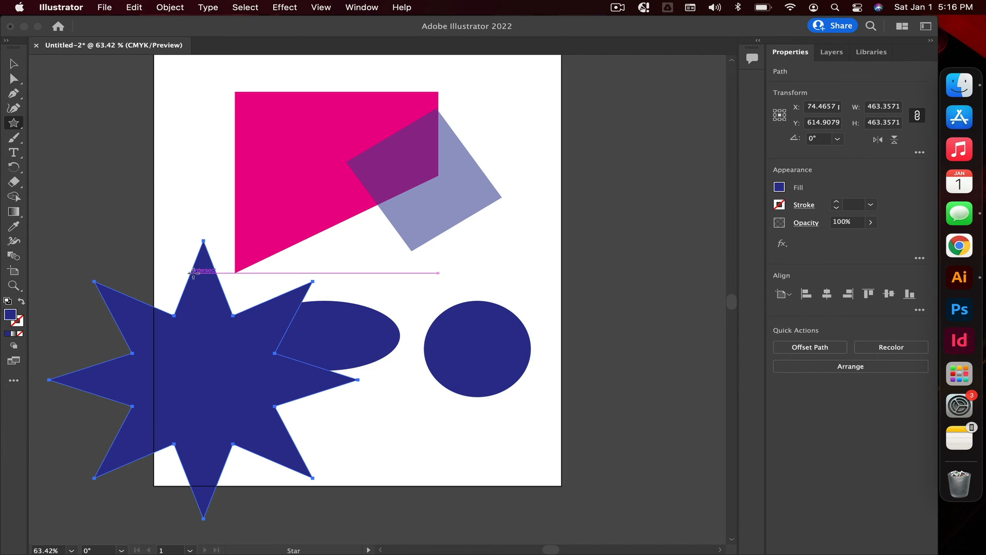
left_click_drag(165, 159, 222, 159)
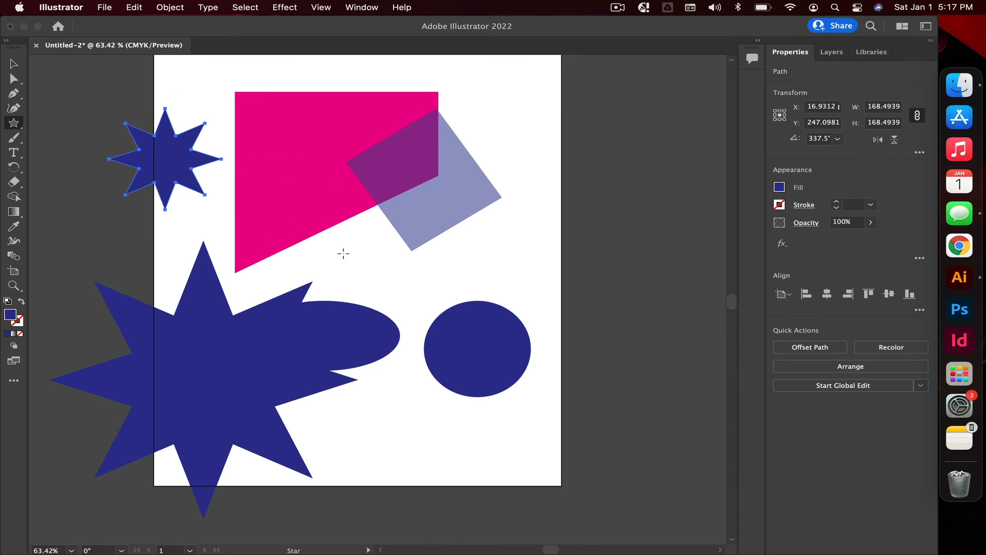
Step: Select the large star and fill it with the yellow swatch
left_click(13, 64)
left_click(194, 325)
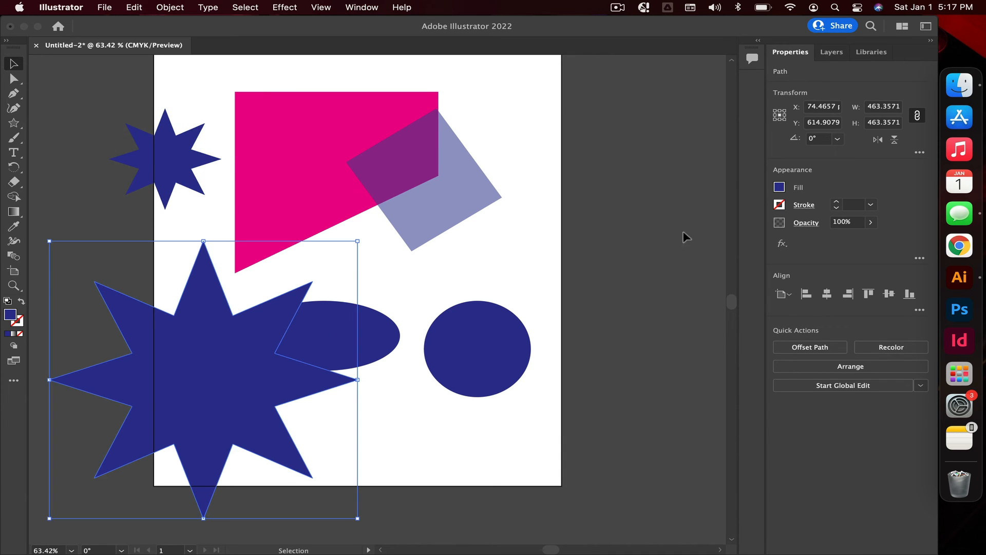
left_click(779, 188)
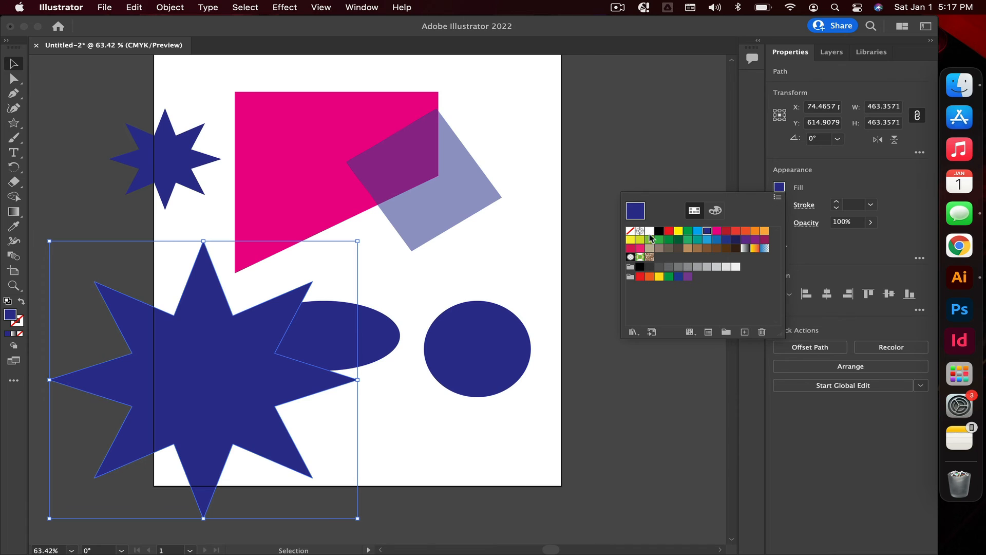
left_click(678, 231)
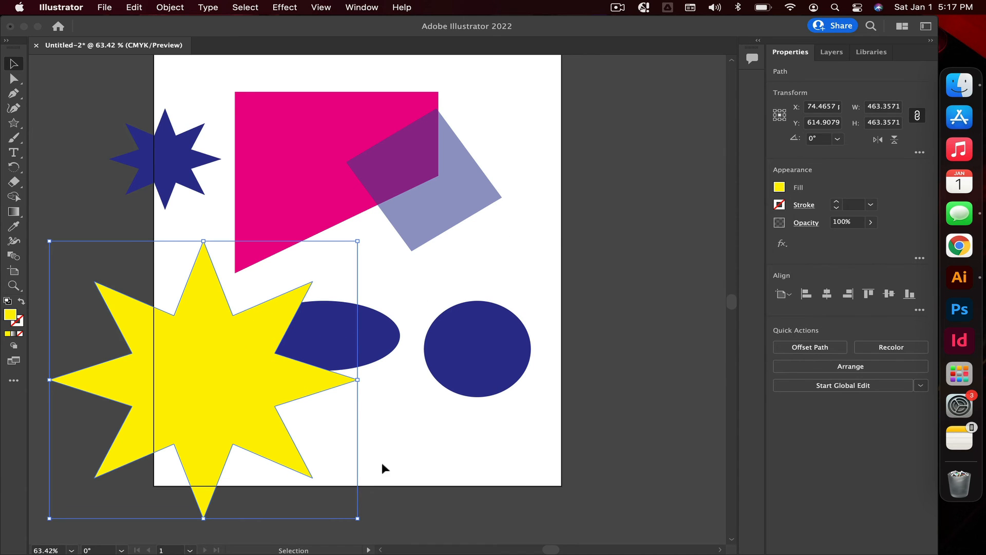
Step: Scale the yellow star down and shift the small blue star slightly down and right
left_click_drag(357, 518, 255, 449)
left_click_drag(165, 181, 178, 204)
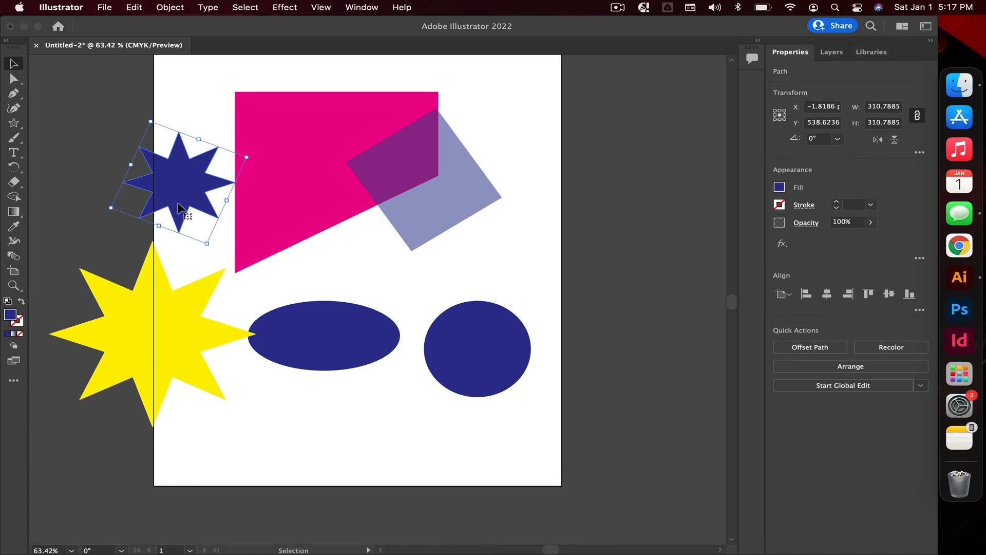
left_click(14, 124)
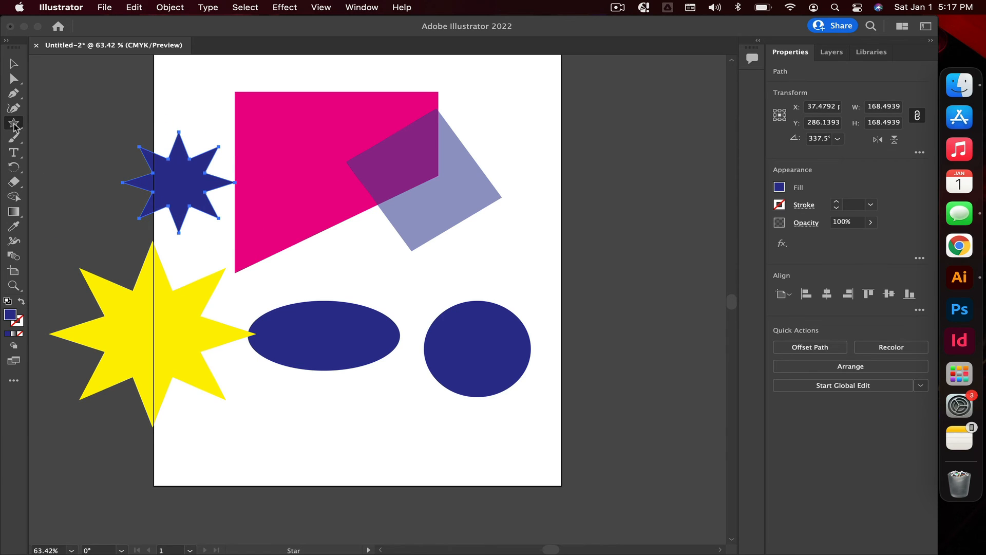
Step: Create a 6-sided polygon with a 50 pt radius using the Polygon Tool
left_click(14, 124)
left_click(72, 154)
left_click(357, 263)
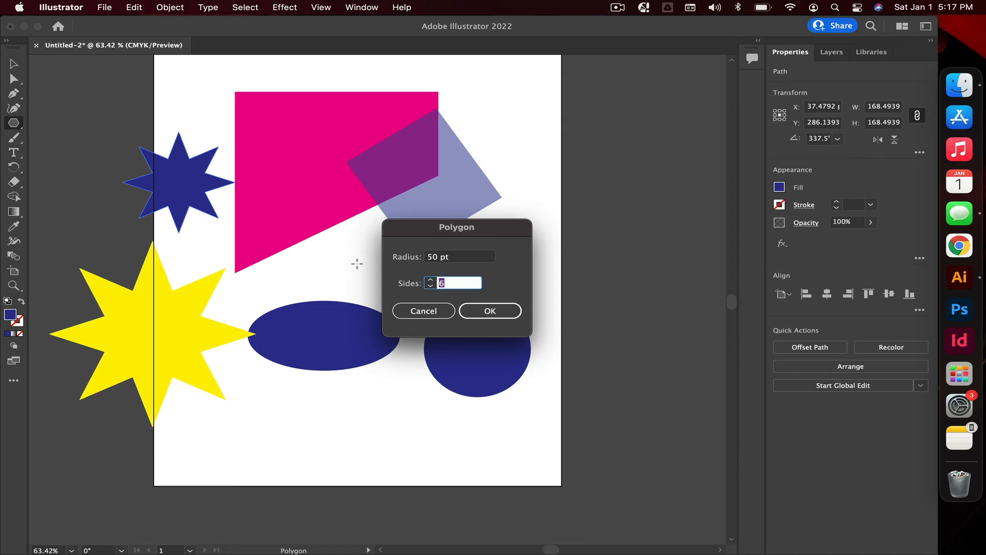
left_click(492, 311)
Step: Create a second polygon with 50 pt radius and 8 sides beside the hexagon
left_click(438, 267)
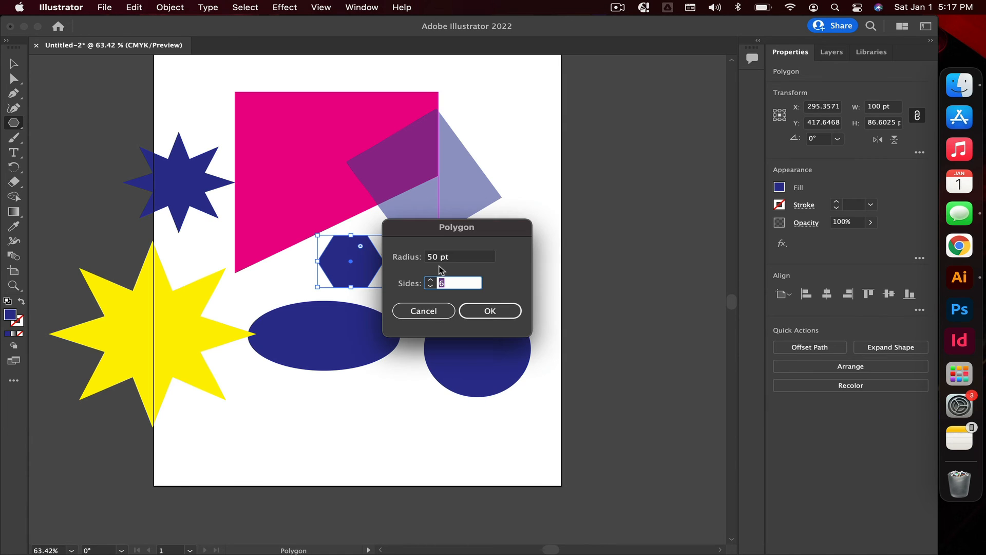
type("8")
left_click(475, 309)
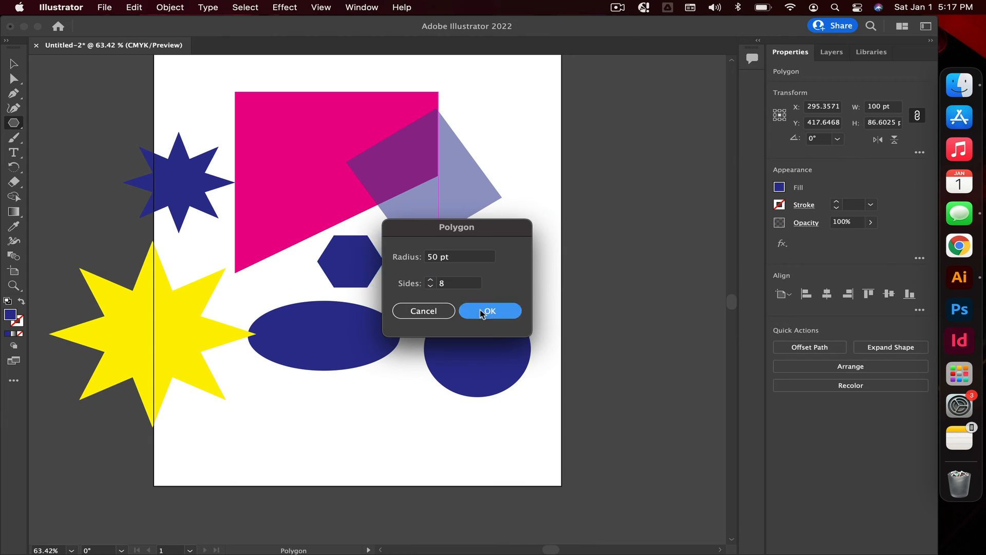
Step: Move the octagon below the ellipses and fill it with the red swatch
left_click(13, 63)
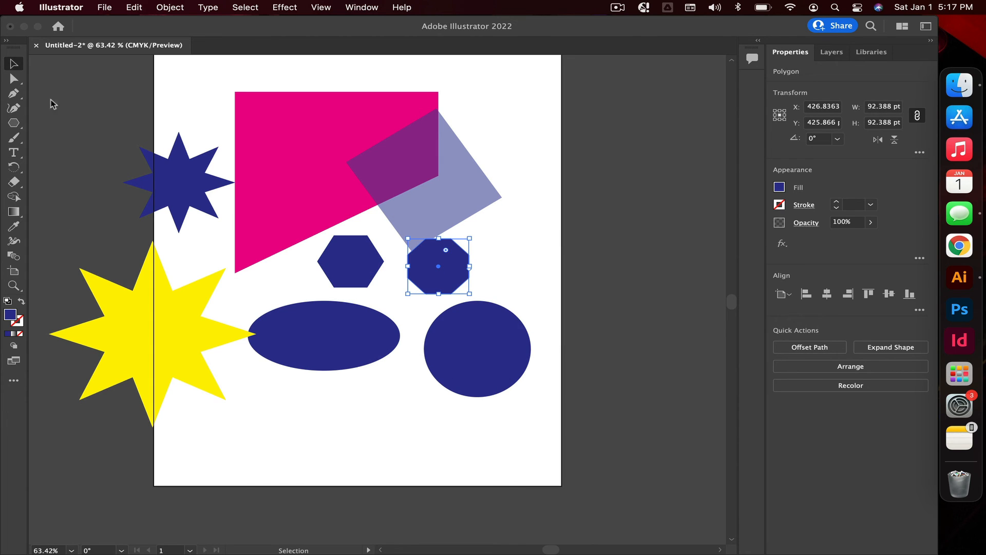
left_click(583, 263)
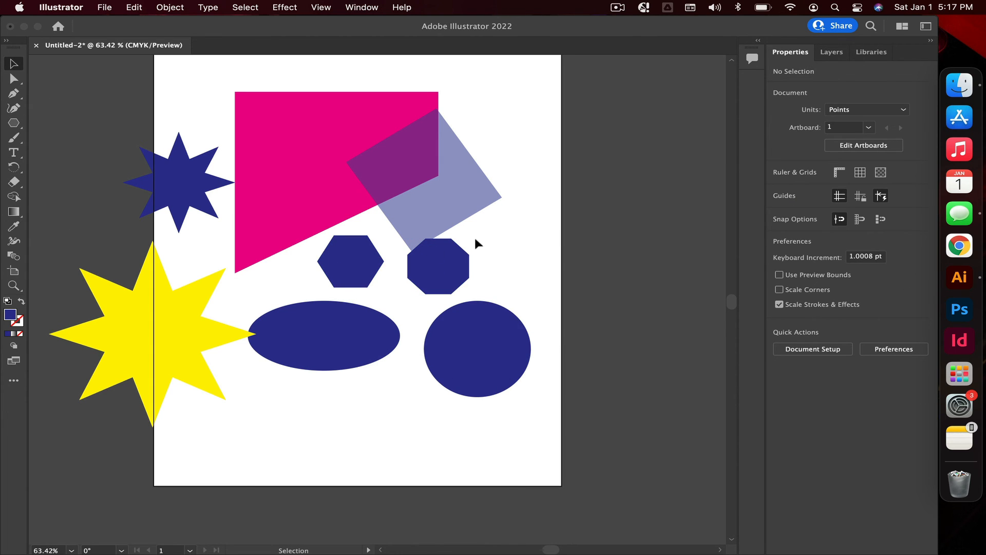
left_click_drag(462, 270, 418, 419)
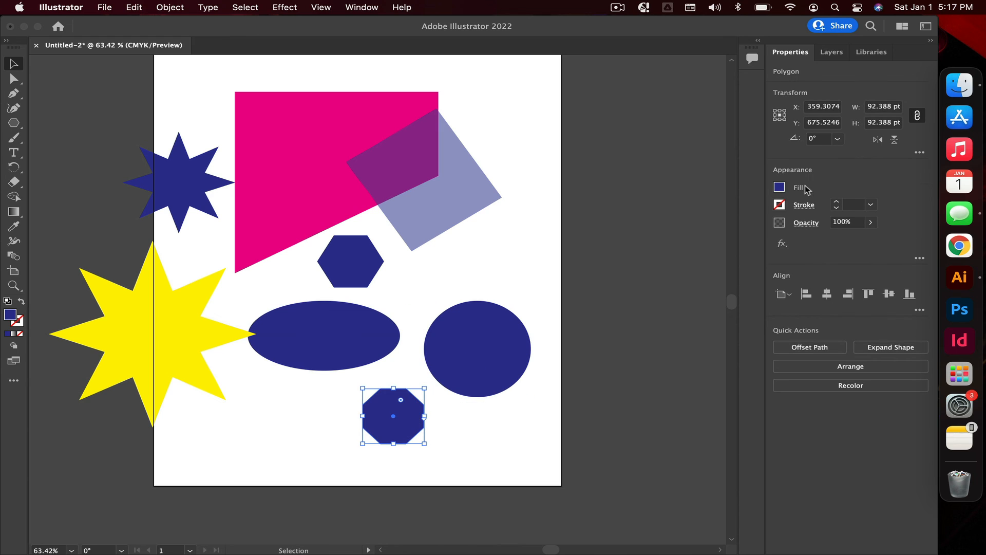
left_click(779, 188)
left_click(669, 230)
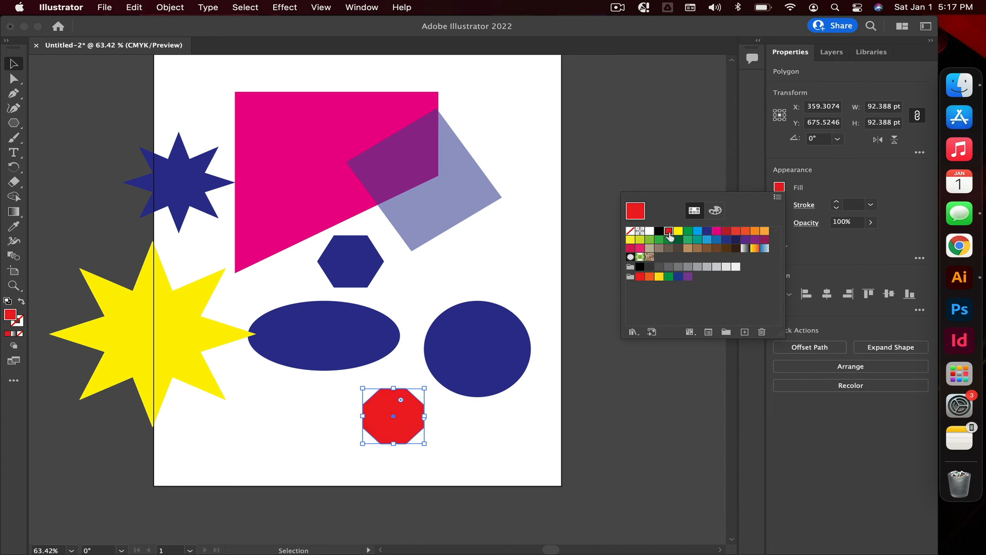
left_click(494, 282)
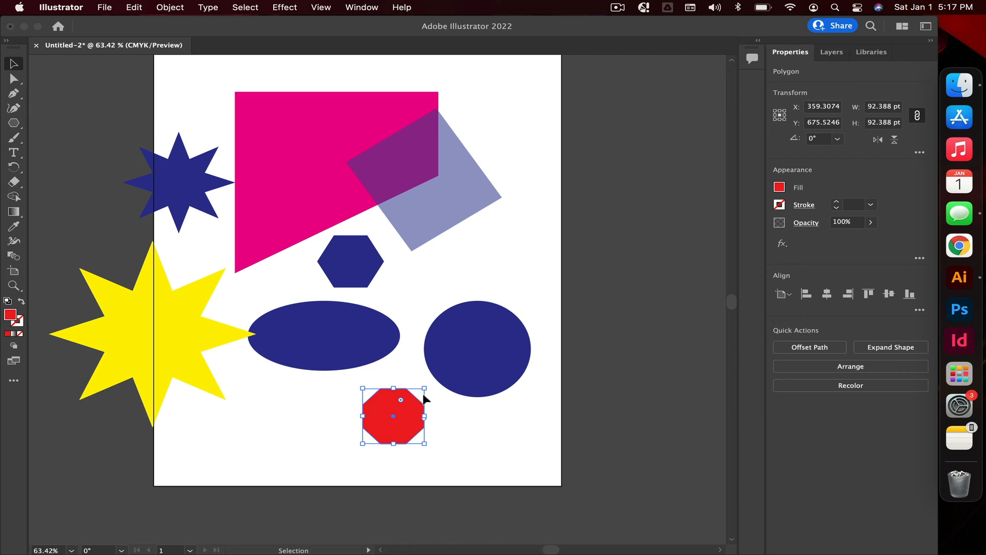
Step: Select the small blue star, pink shape and translucent square and move them down and right together
left_click(165, 319)
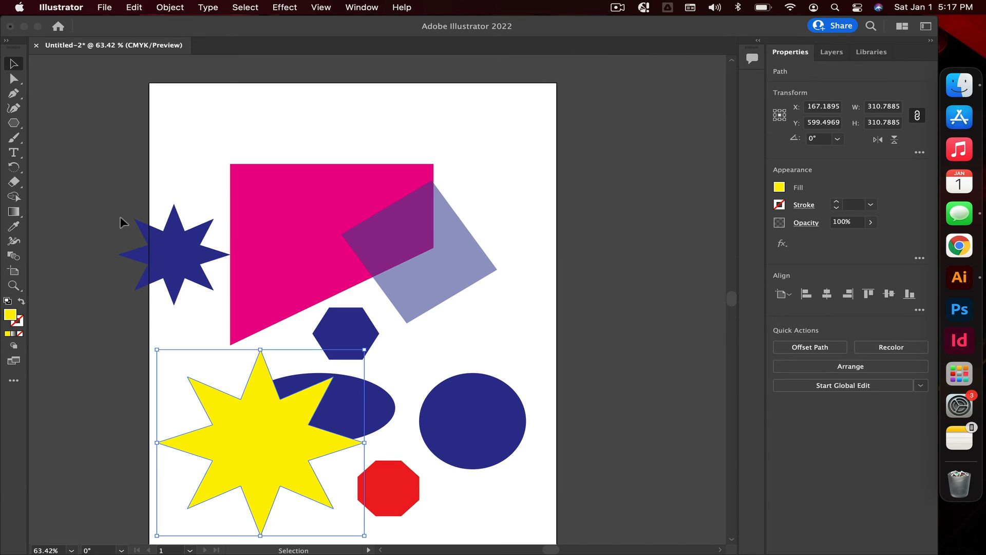
left_click_drag(110, 201, 480, 278)
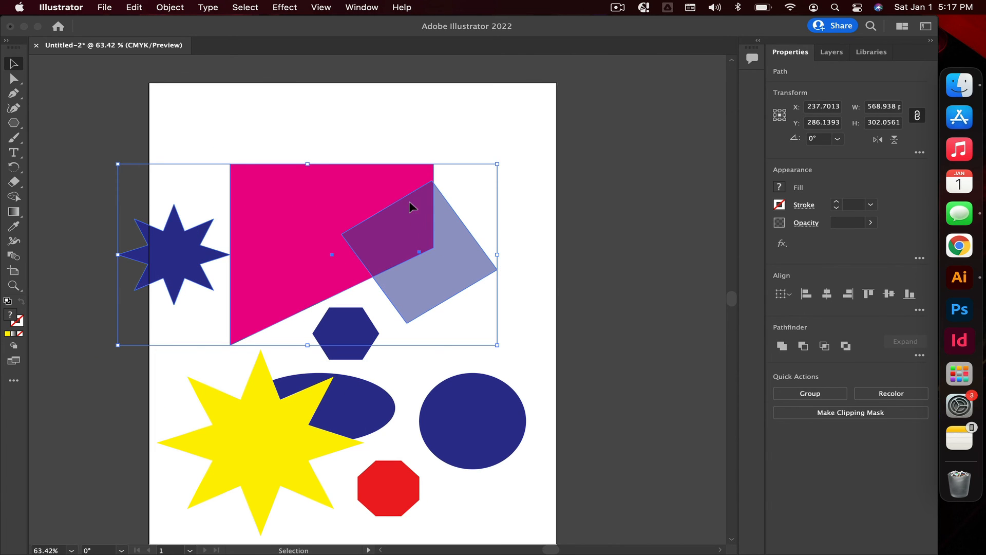
left_click_drag(409, 202, 462, 292)
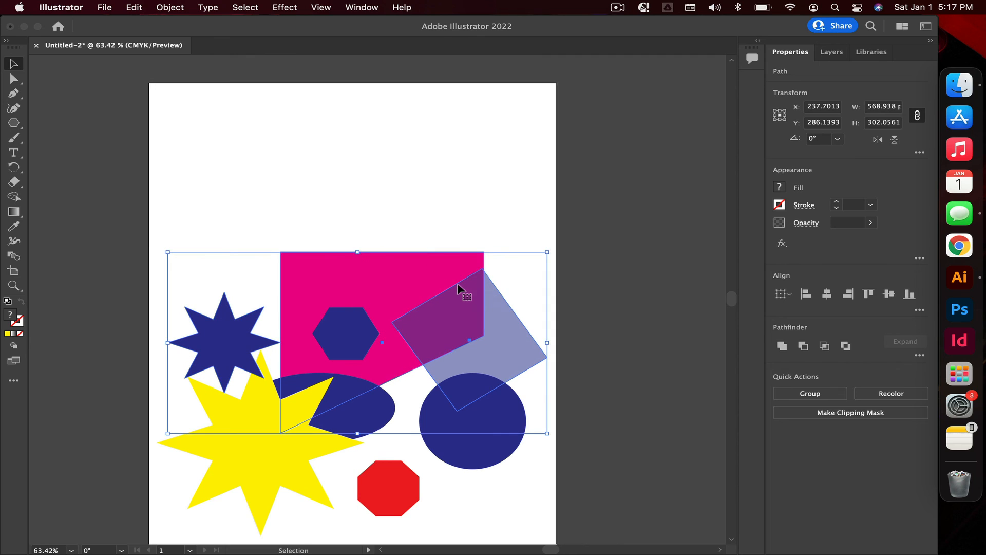
left_click(358, 170)
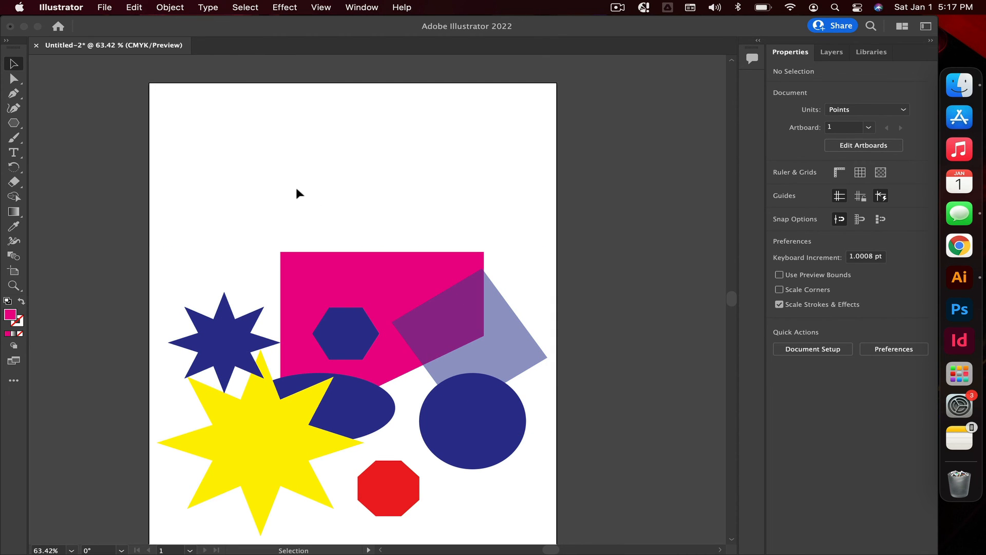
Step: Add a point text placeholder reading Lorem ipsum near the top of the artboard
left_click(14, 153)
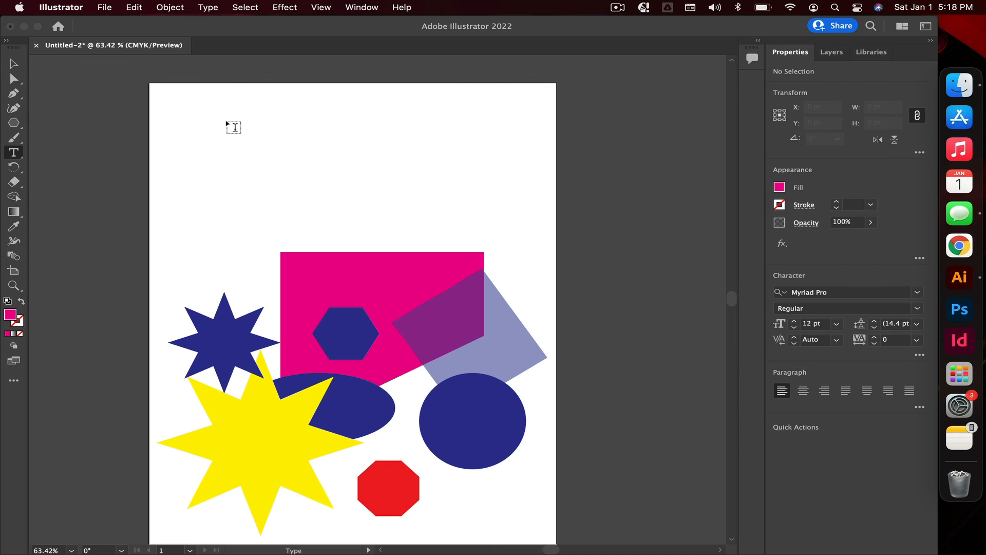
left_click_drag(230, 124, 456, 233)
key("super+z")
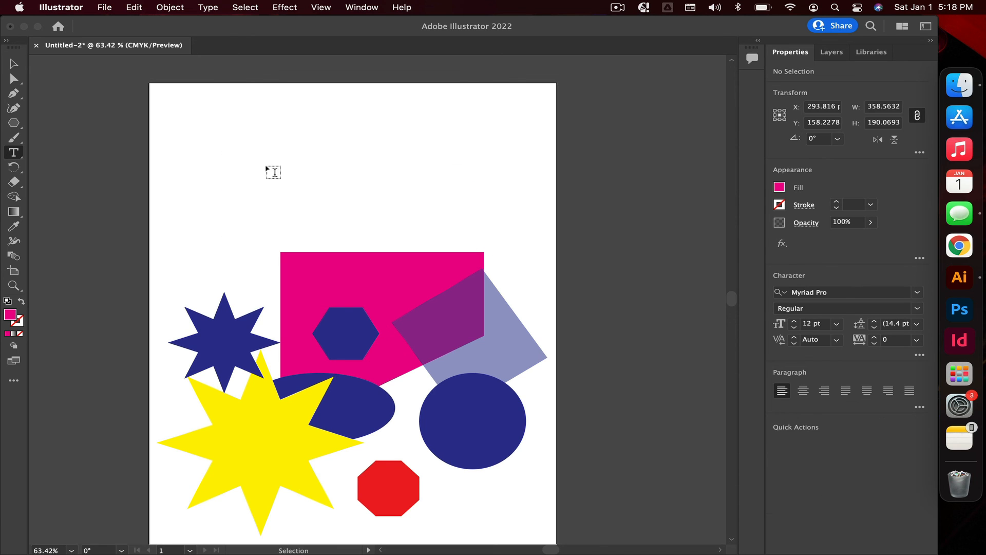
left_click(257, 173)
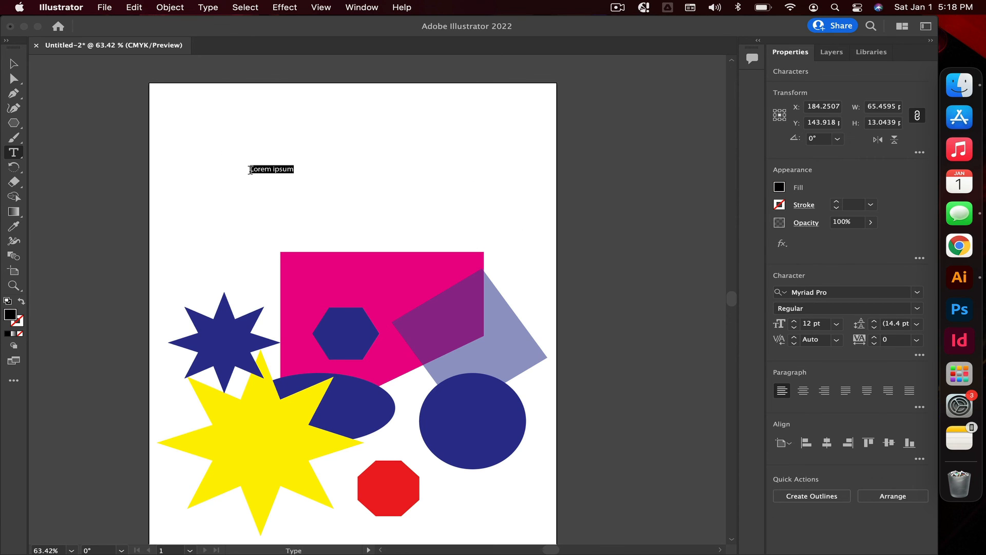
Step: Scale the Lorem ipsum text up by its corner handle to about 72 pt
left_click(11, 63)
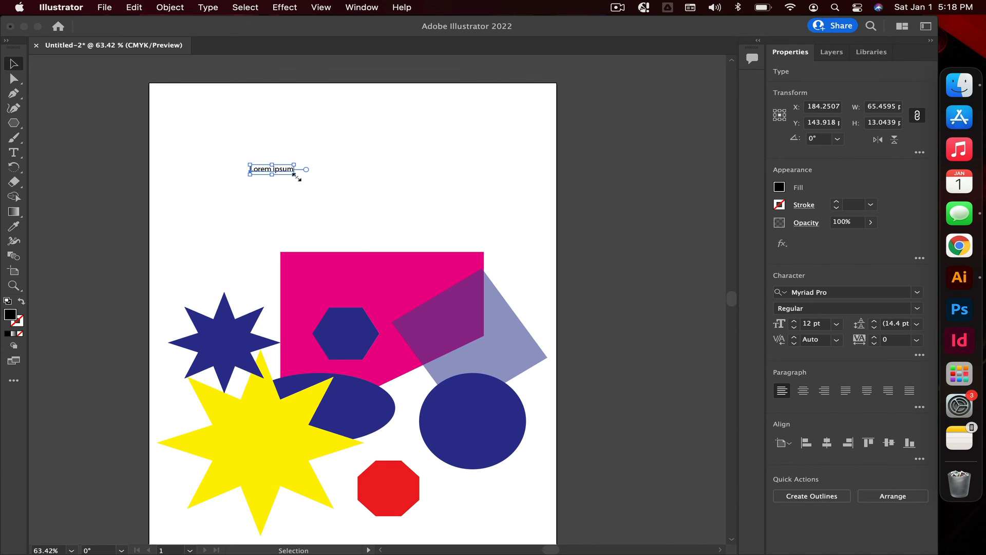
left_click_drag(297, 177, 514, 306)
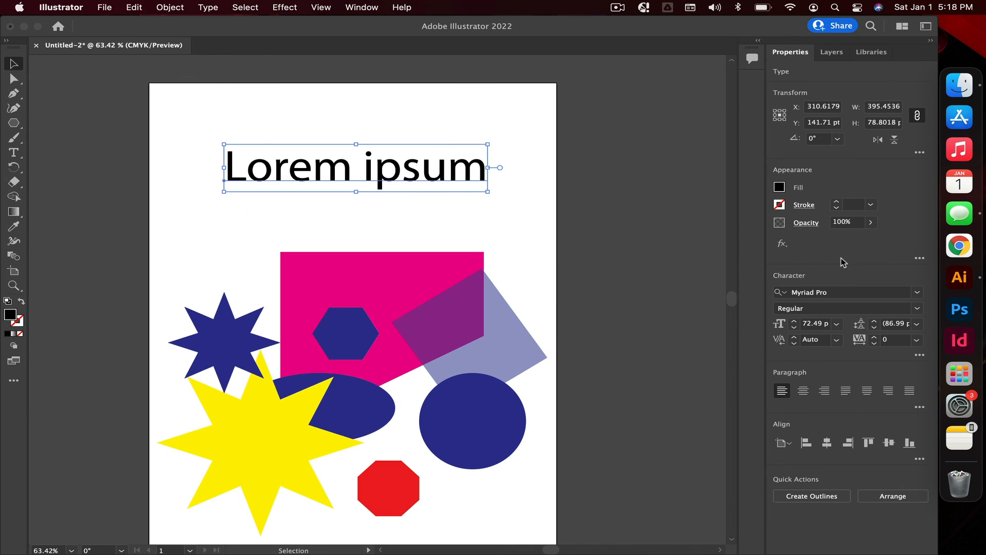
Step: Center-align the text and move it back to the middle of the artboard's top
left_click(804, 392)
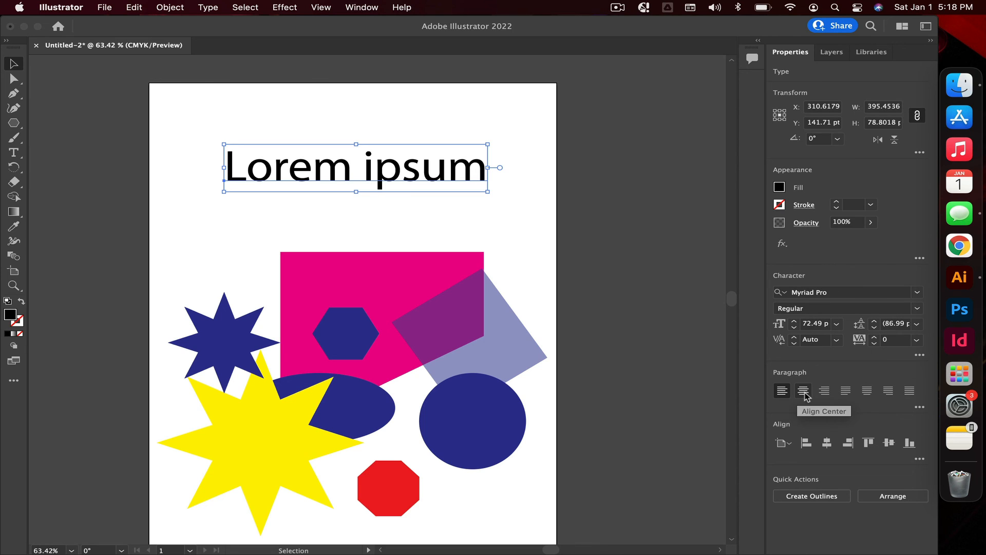
left_click(824, 392)
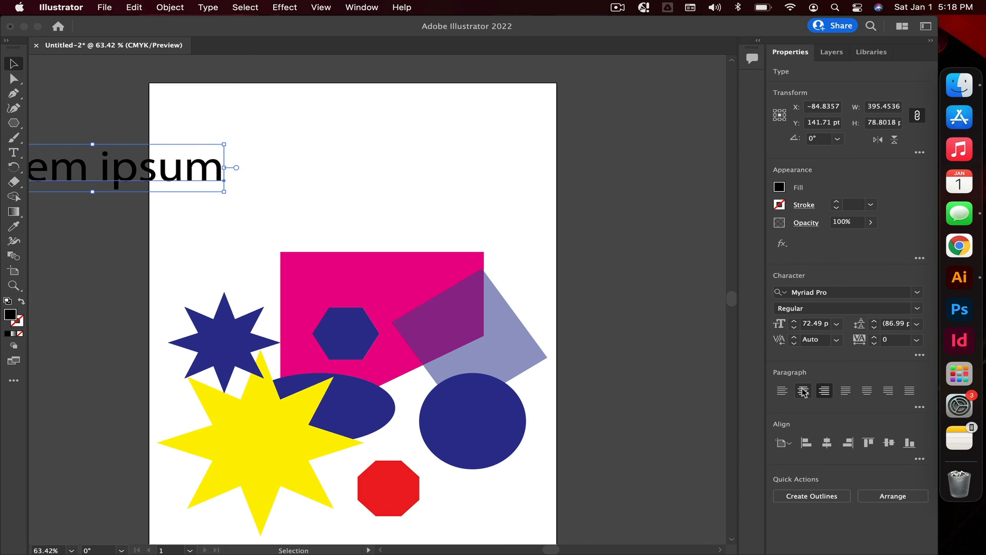
left_click(803, 391)
left_click_drag(302, 167, 442, 167)
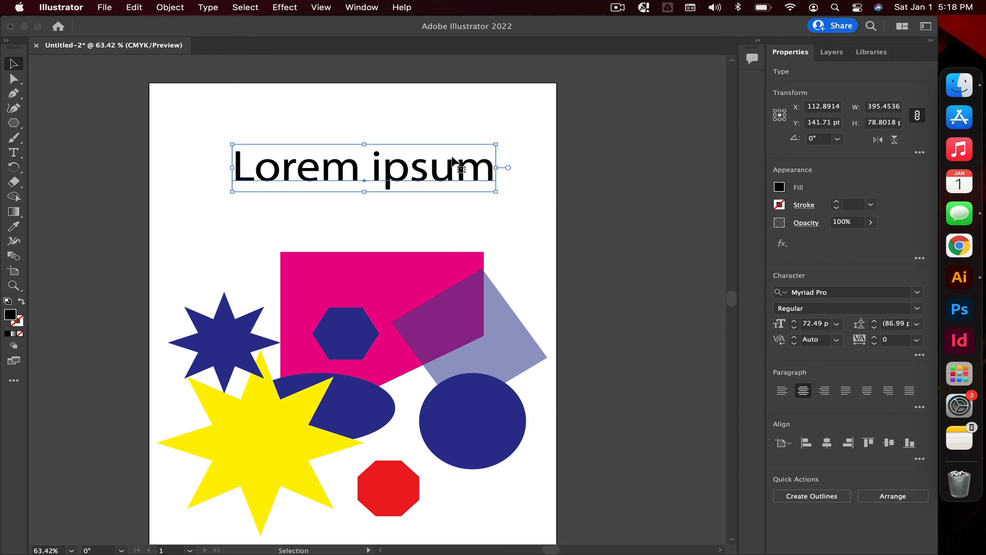
Step: Change the text's font to Rockwell and slightly adjust its position and size
left_click(917, 292)
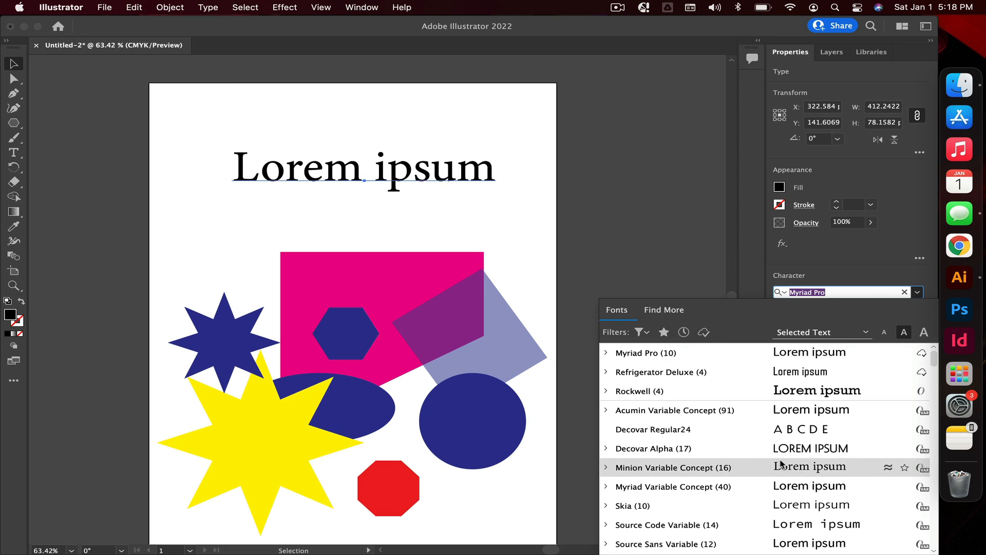
left_click(777, 402)
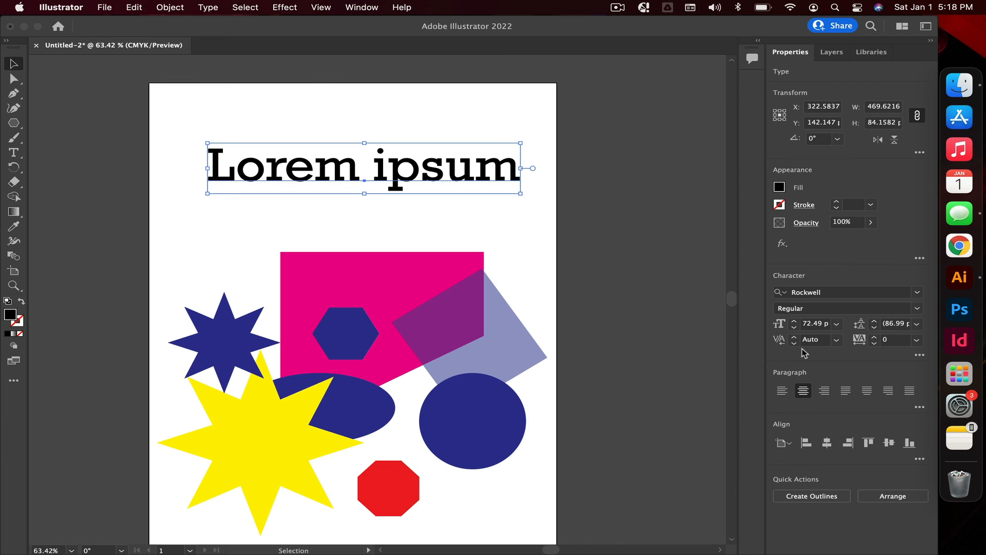
left_click_drag(449, 192, 442, 192)
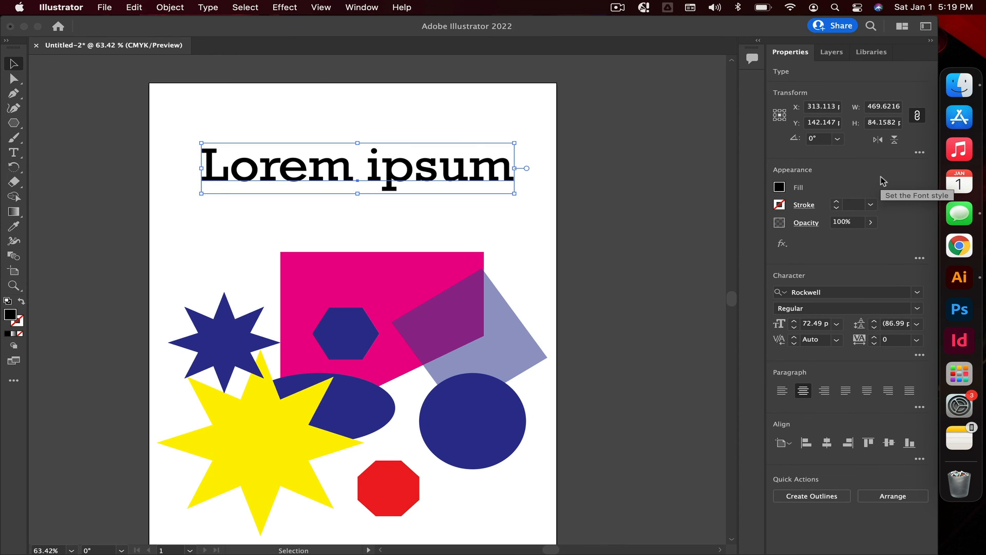
mouse_move(515, 196)
left_mouse_down()
mouse_move(539, 208)
mouse_move(517, 195)
left_mouse_up()
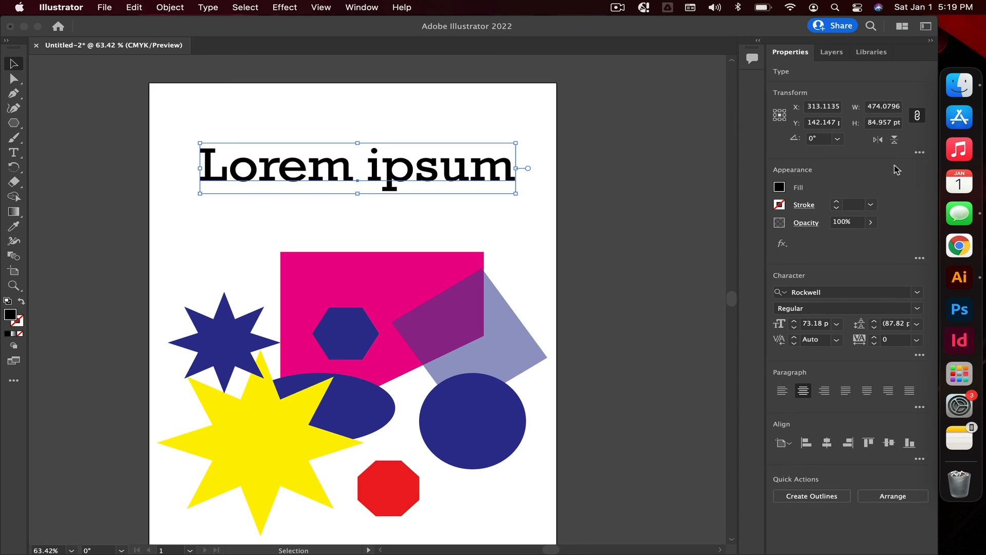
Step: Flip the text horizontally and back twice, then flip it vertically and back
left_click(878, 139)
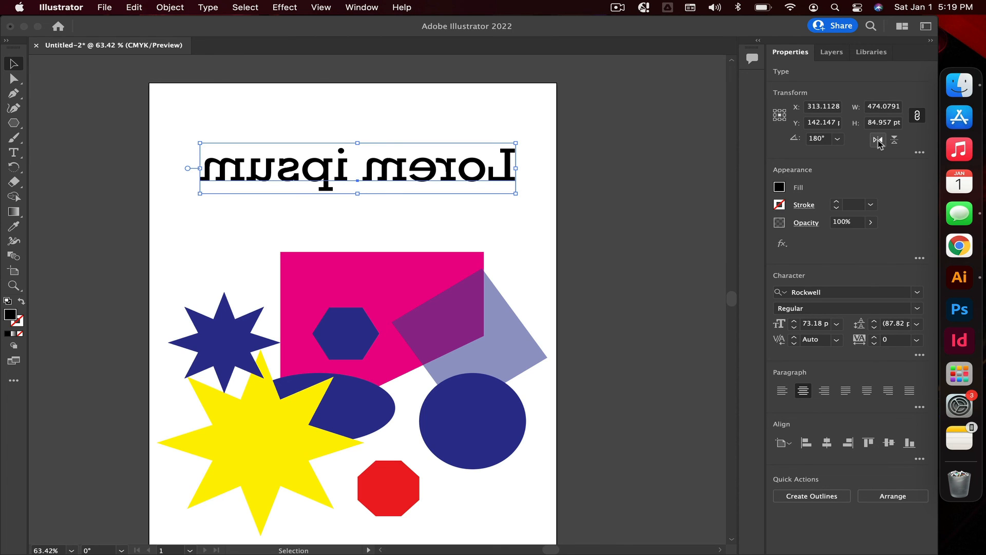
left_click(878, 139)
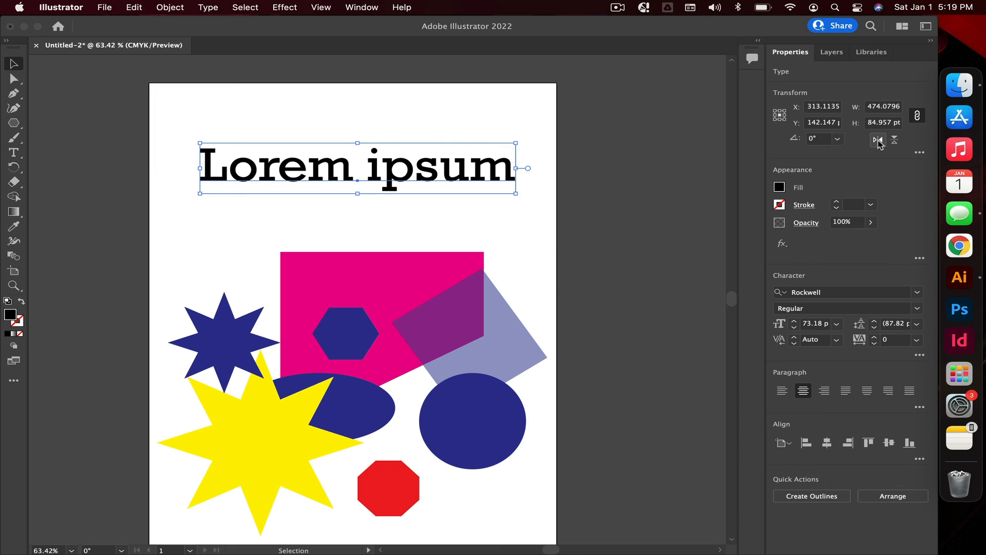
left_click(878, 140)
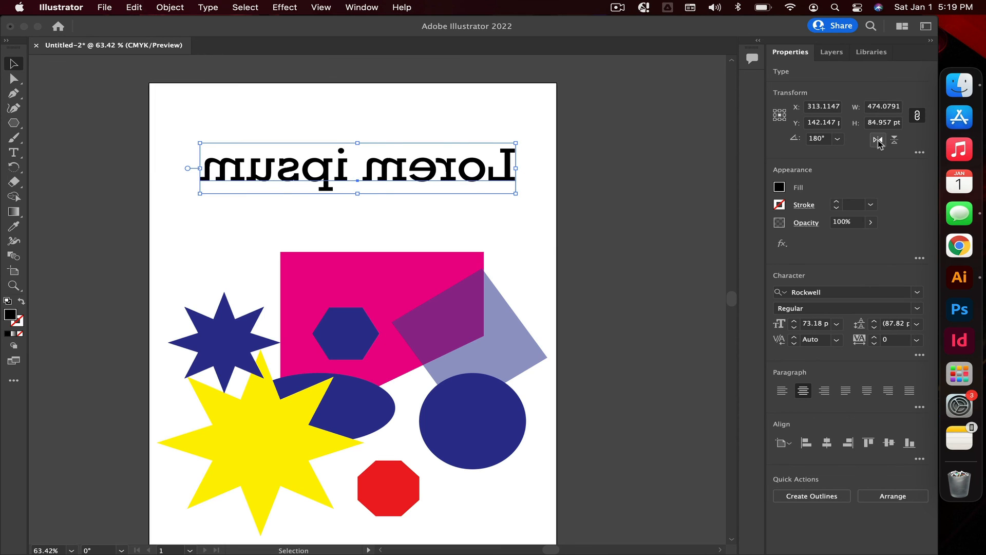
left_click(878, 140)
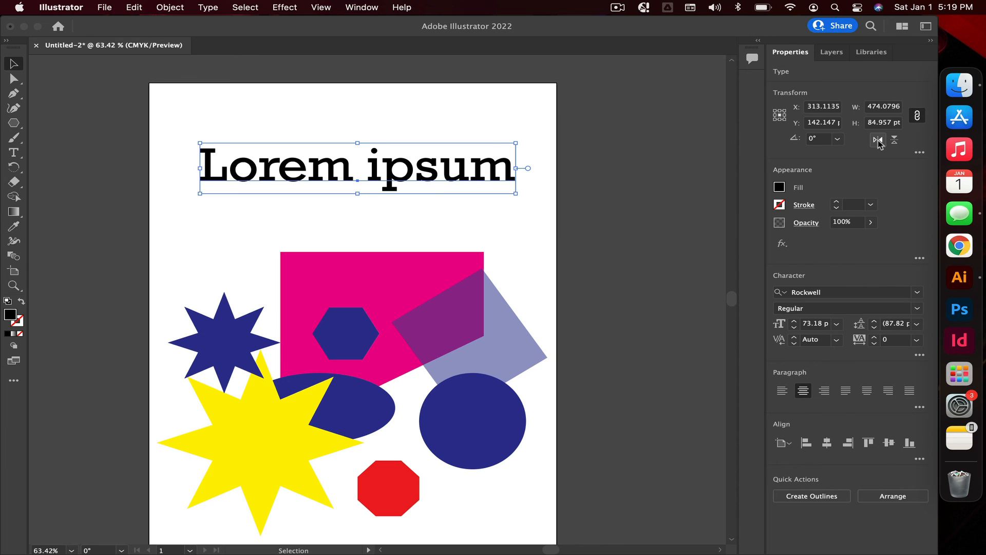
left_click(894, 140)
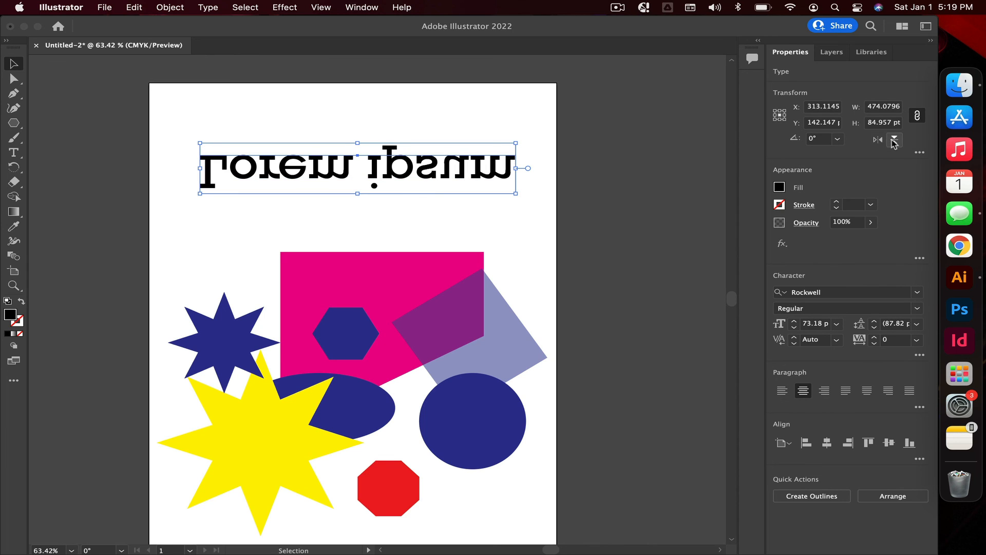
left_click(893, 139)
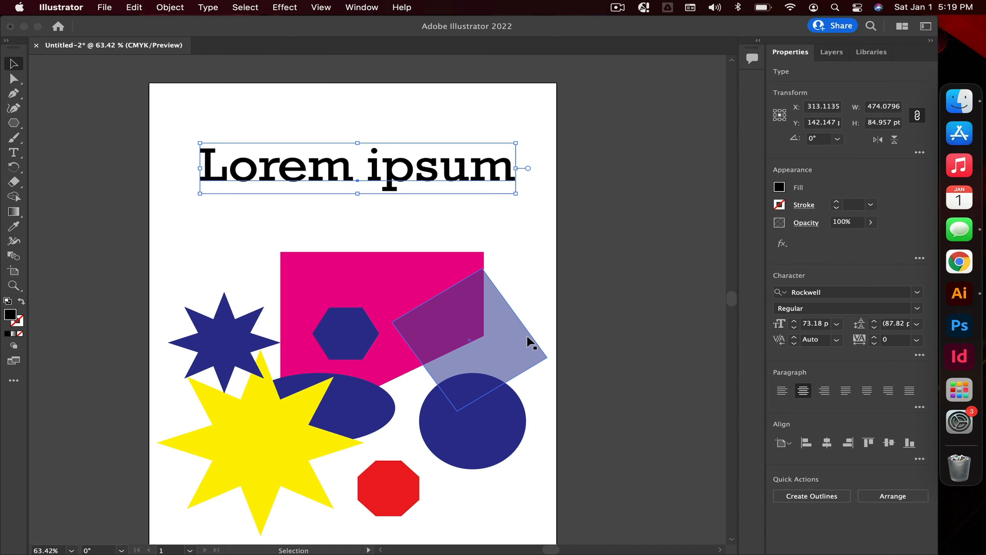
left_click(557, 291)
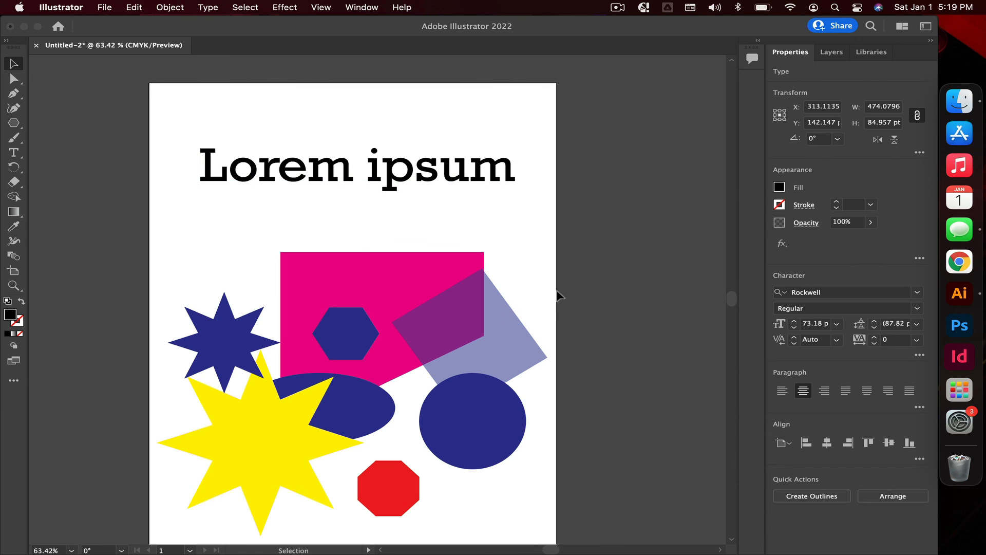
scroll(557, 293, "down", 2)
scroll(557, 293, "left", 2)
scroll(556, 289, "left", 2)
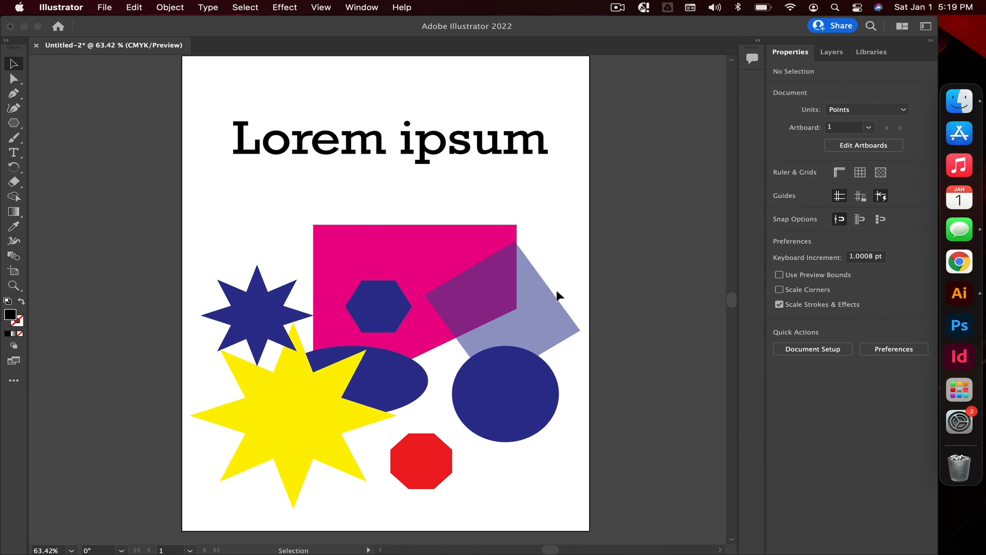